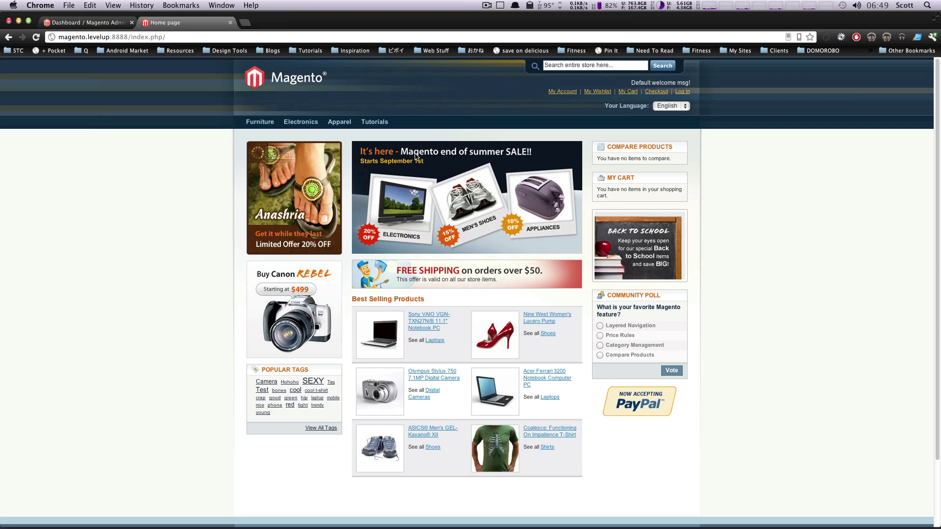
Open the storefront's Tutorials category, which lists a keyboard, a mouse and two computers.
mouse_move(362, 122)
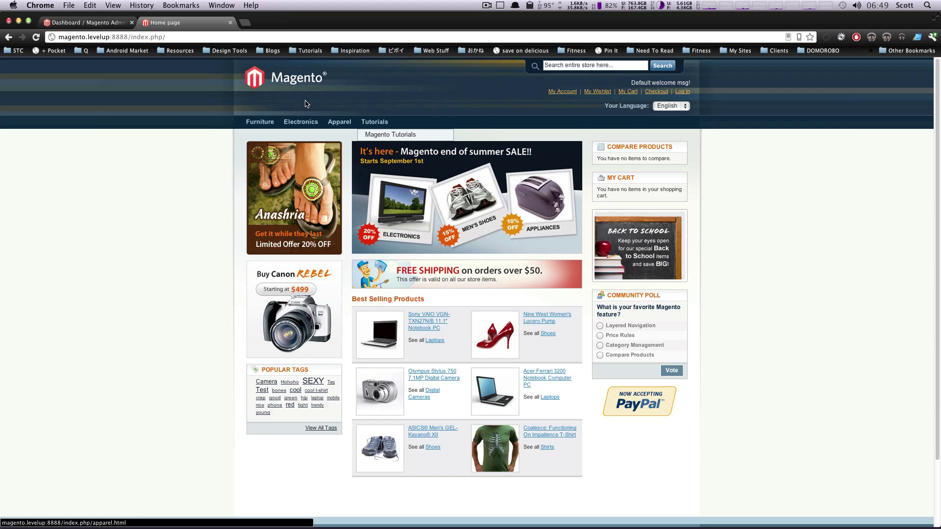
left_click(376, 123)
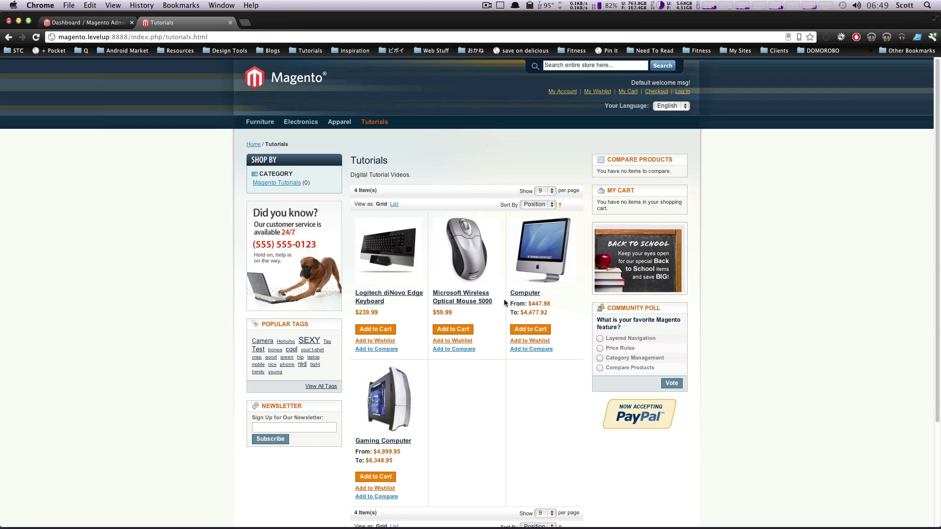
Back in the admin, go to Catalog > Manage Products to list the 120 products.
left_click(77, 23)
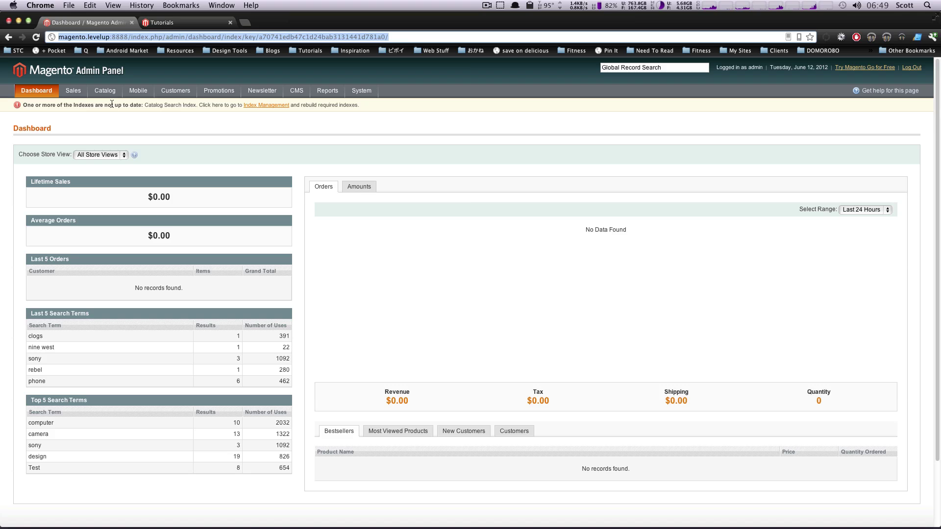
mouse_move(106, 91)
mouse_move(109, 129)
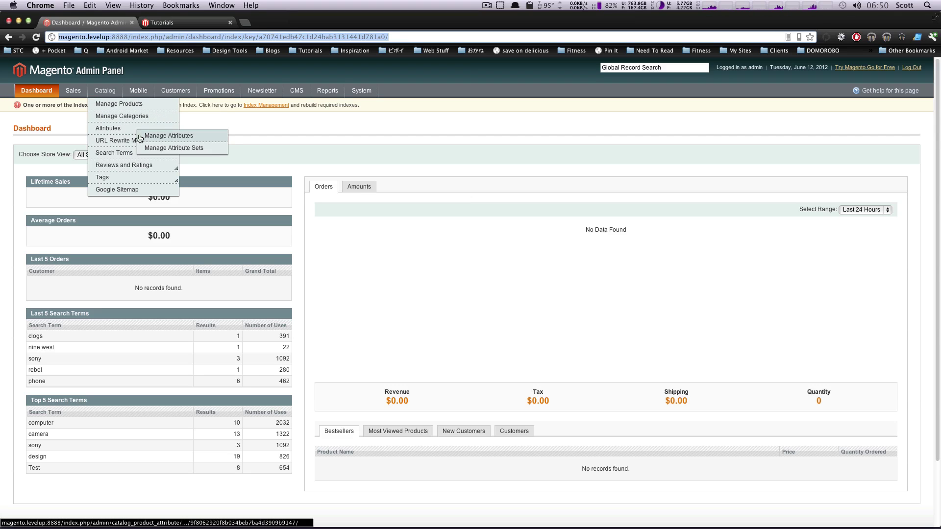
left_click(107, 107)
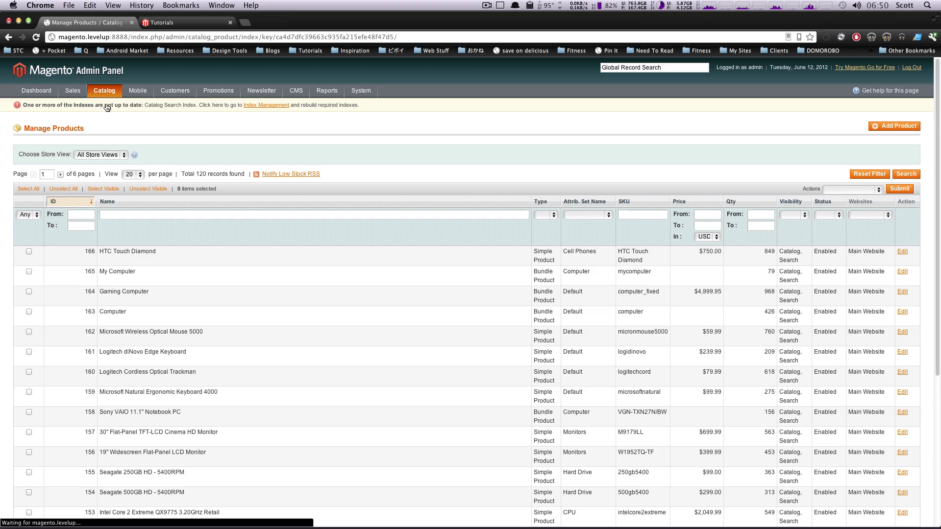
Add a new product with attribute set Tutorials and type Simple Product.
left_click(873, 130)
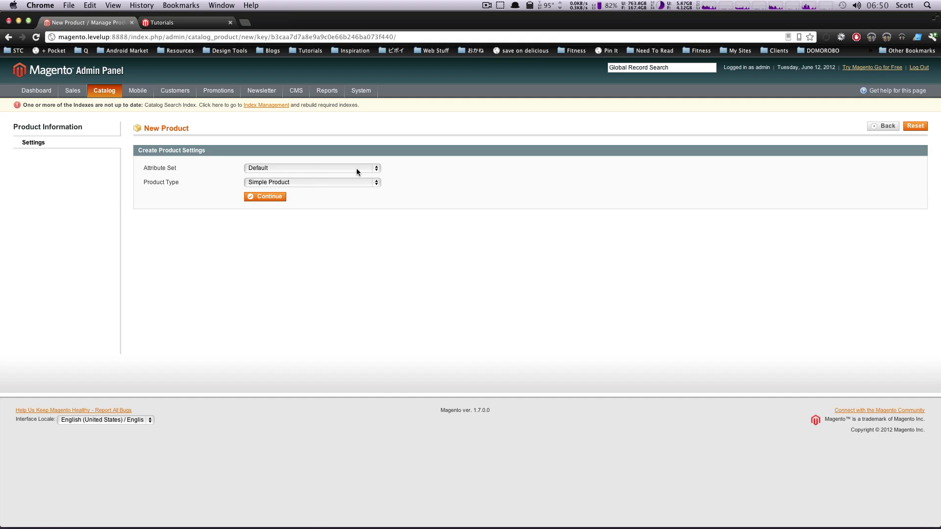
left_click(280, 168)
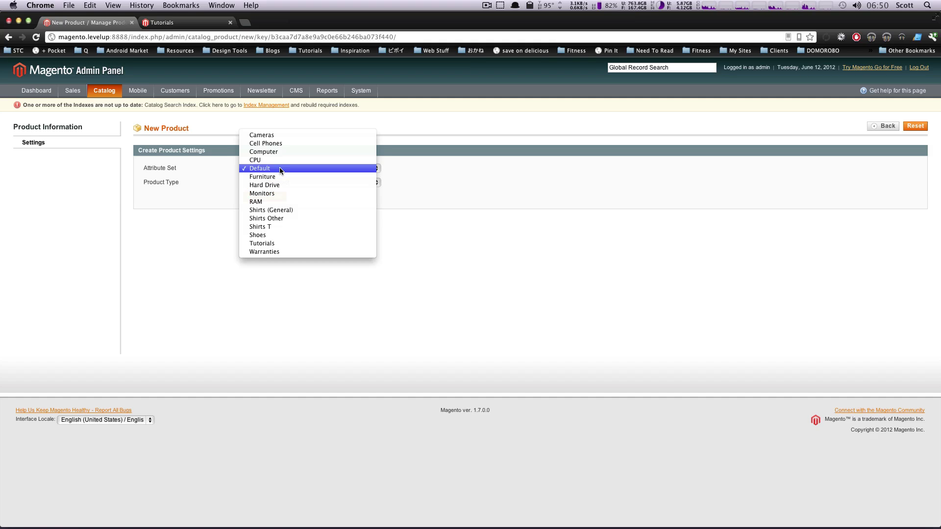
left_click(298, 243)
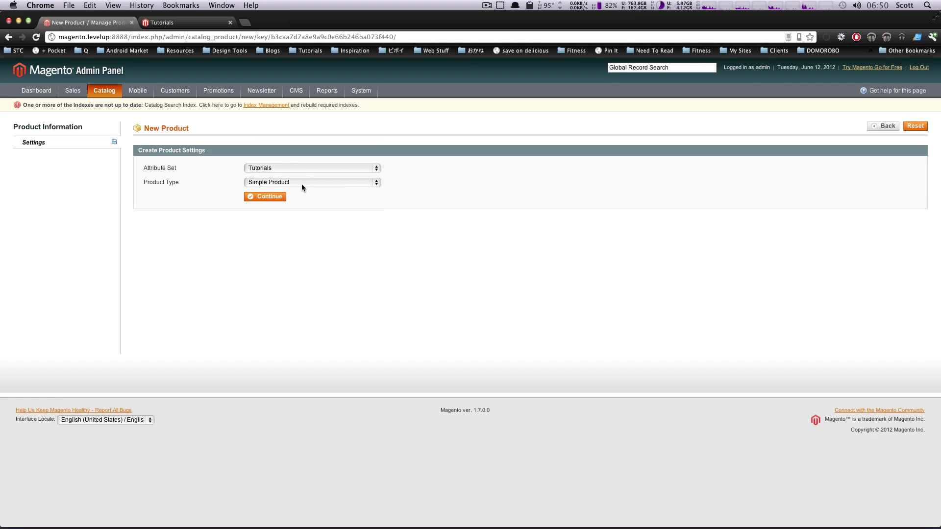
left_click(303, 186)
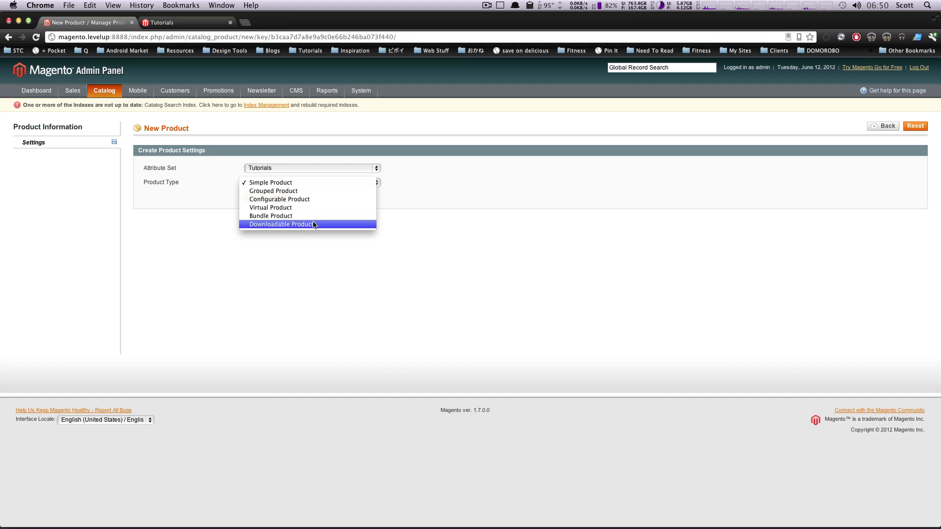
left_click(296, 183)
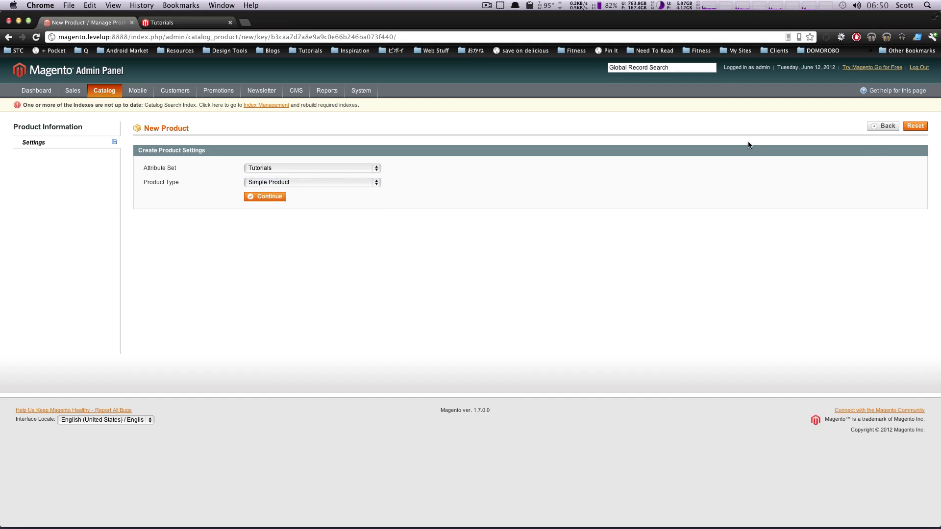
left_click(264, 202)
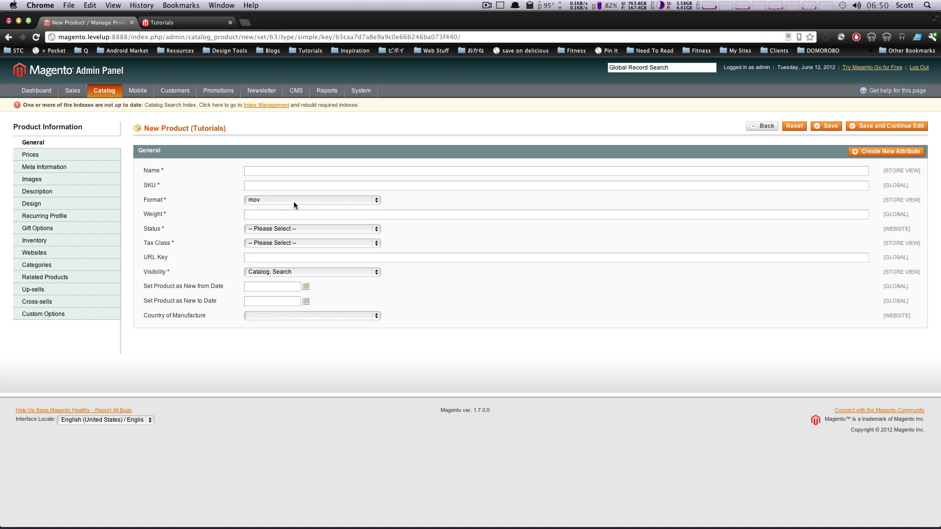
Enter the product name 'My Product' and an all-zero SKU.
left_click_drag(161, 170, 141, 171)
left_click(168, 172)
type("My Product")
left_click(248, 186)
type("00000000")
Keep format mov, set weight 0, status Enabled and tax class None.
left_click(301, 200)
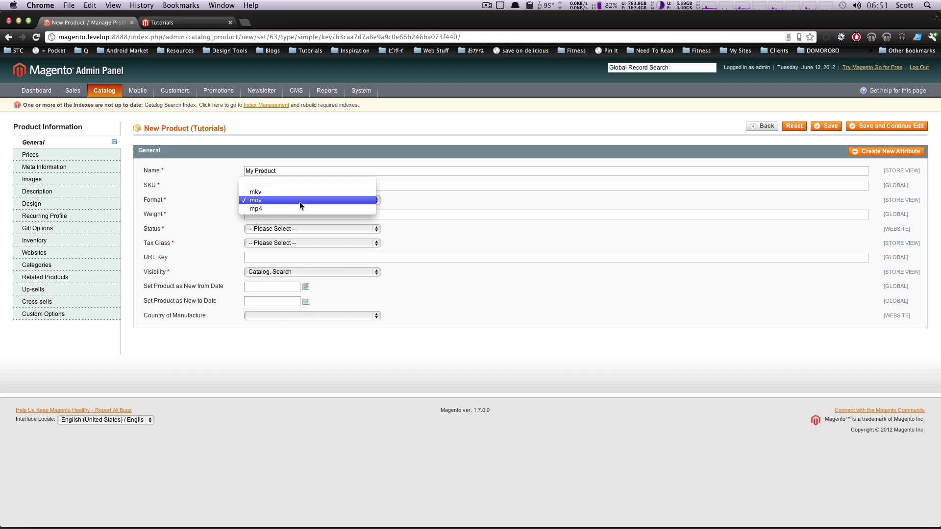
left_click(296, 200)
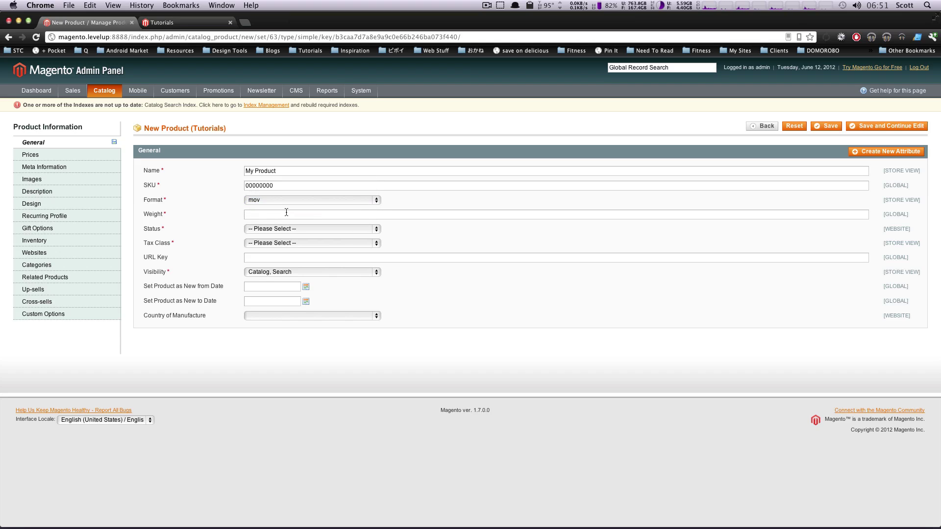
type("0")
left_click(293, 230)
left_click(332, 238)
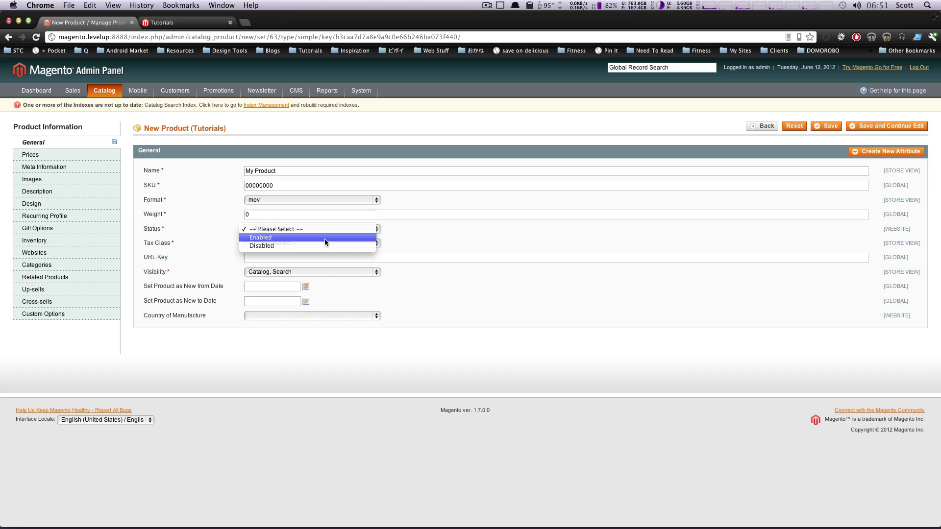
left_click_drag(184, 236, 233, 232)
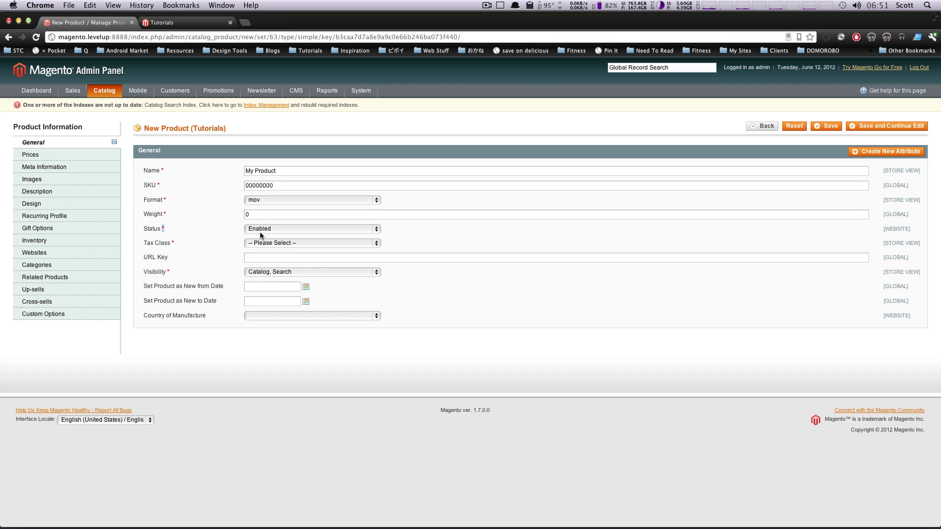
left_click(261, 245)
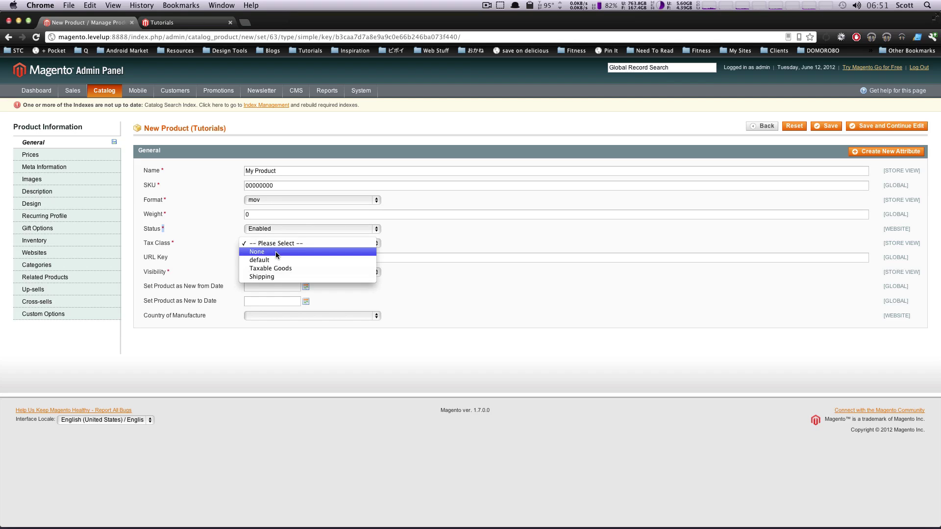
left_click(276, 252)
left_click(262, 257)
left_click(261, 245)
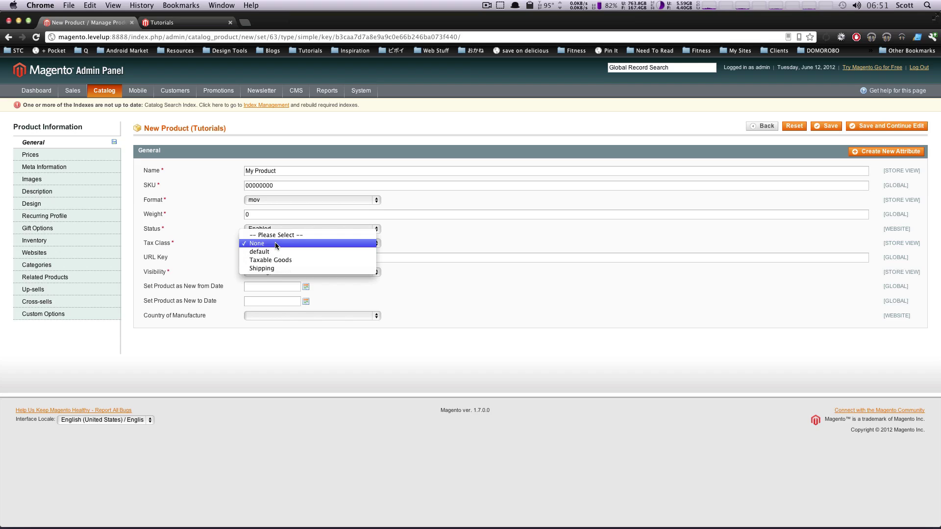
left_click(272, 243)
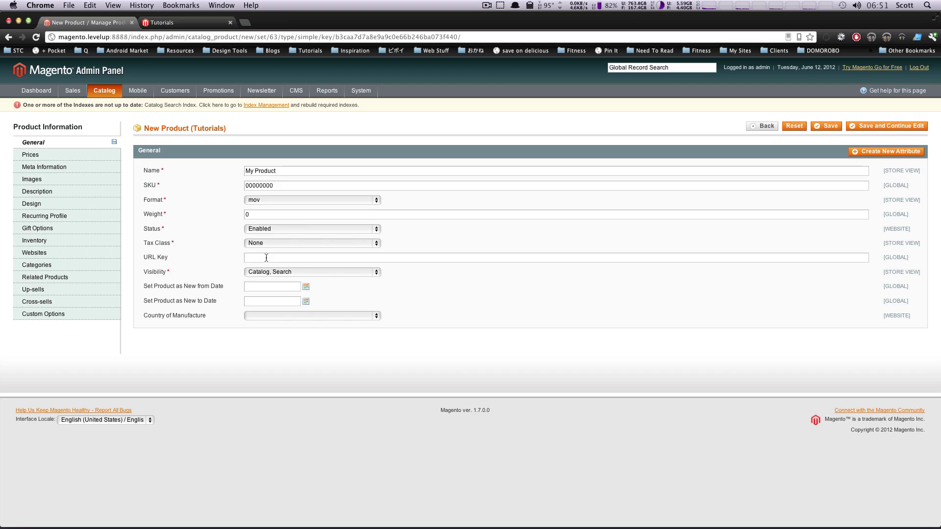
left_click_drag(210, 256, 129, 259)
Keep the product's visibility at Catalog, Search.
left_click(171, 259)
left_click_drag(289, 171, 225, 173)
left_click(222, 256)
left_click(289, 273)
left_click(289, 272)
left_click(313, 271)
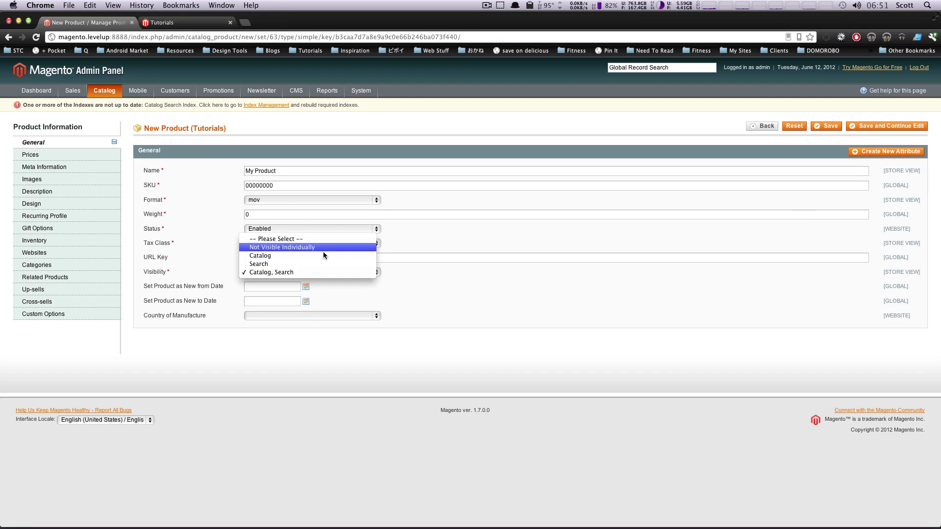
left_click(313, 272)
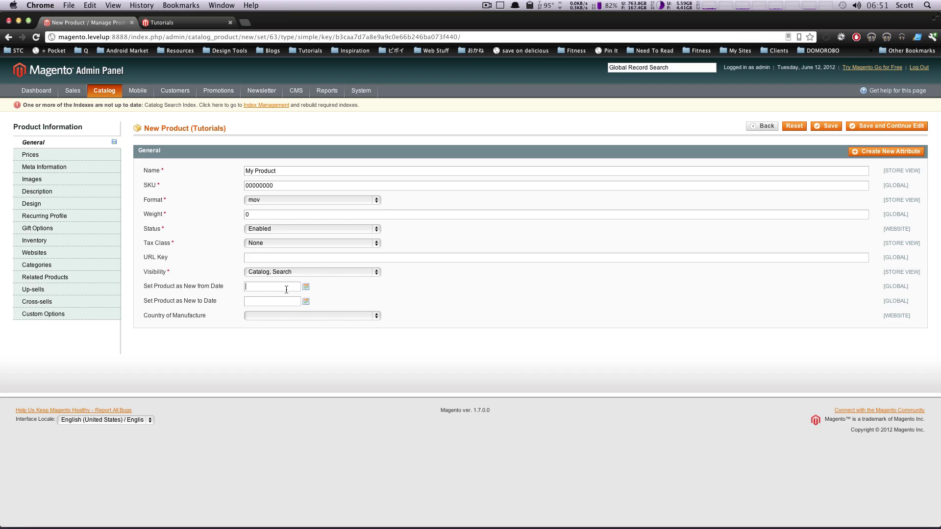
Set Country of Manufacture to United States.
left_click(259, 289)
mouse_move(185, 289)
left_mouse_down()
mouse_move(154, 290)
mouse_move(226, 287)
mouse_move(175, 301)
left_mouse_up()
left_click(231, 305)
left_click_drag(208, 290, 163, 287)
left_click(263, 318)
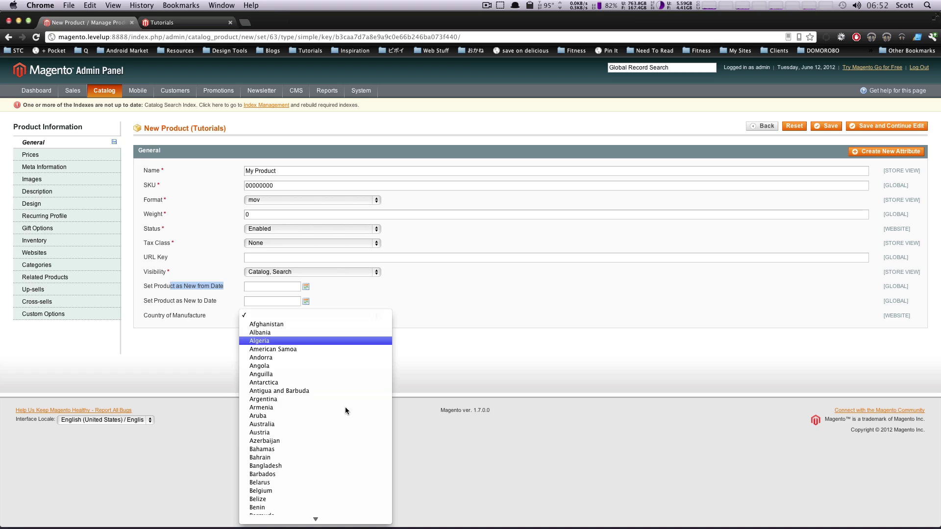
scroll(352, 423, "down", 5)
scroll(342, 422, "down", 15)
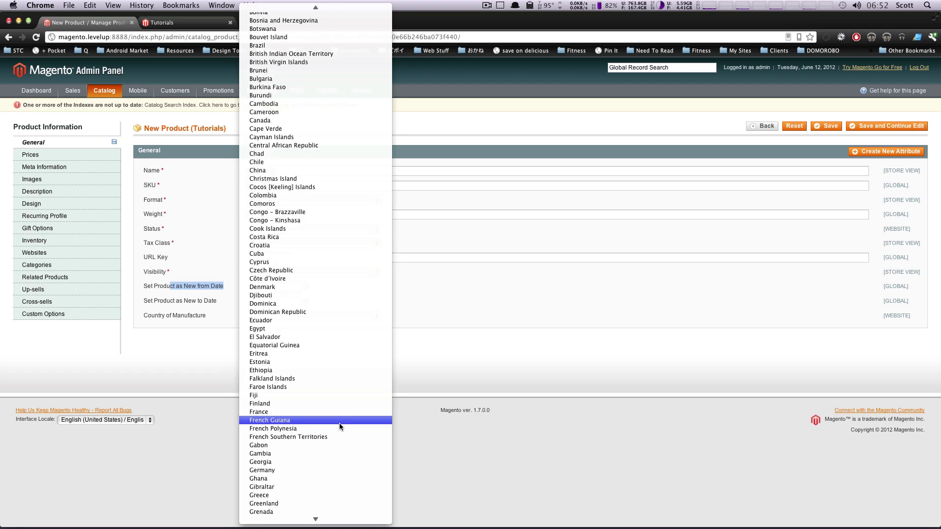
scroll(336, 431, "down", 20)
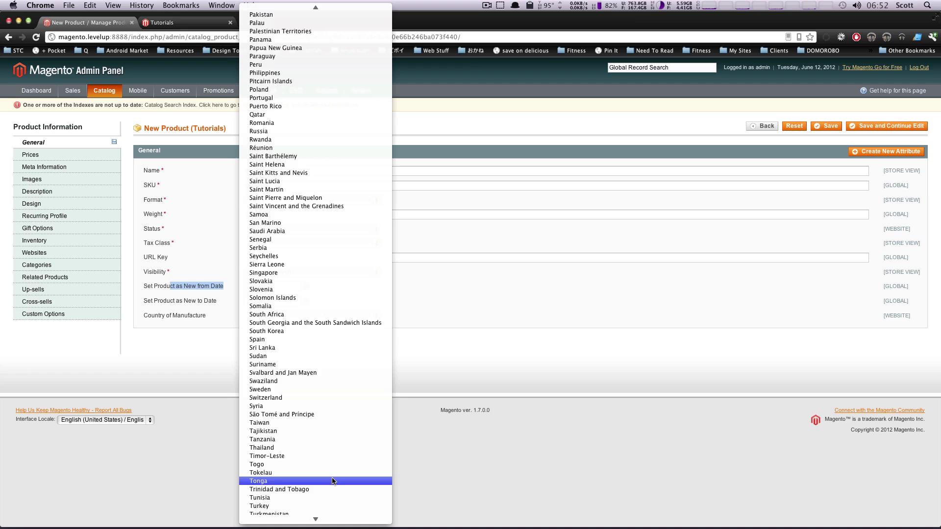
scroll(332, 481, "down", 5)
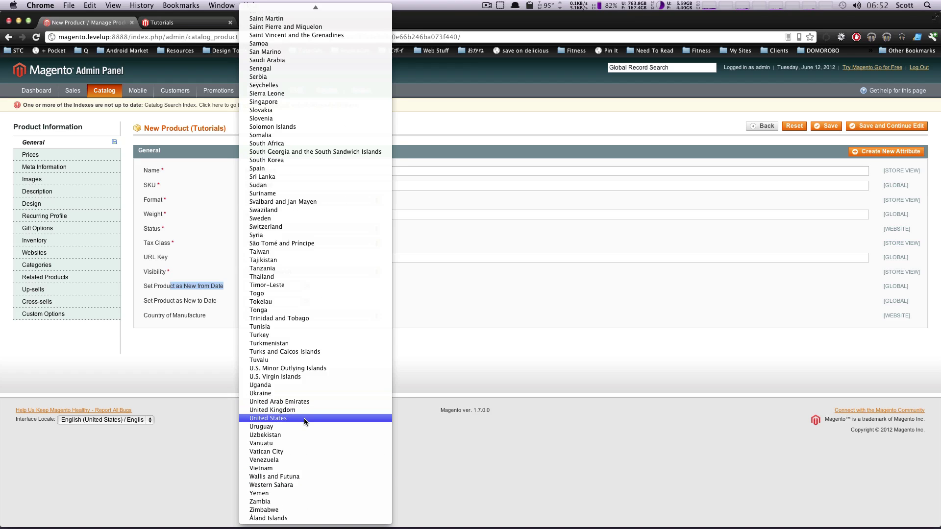
left_click(304, 419)
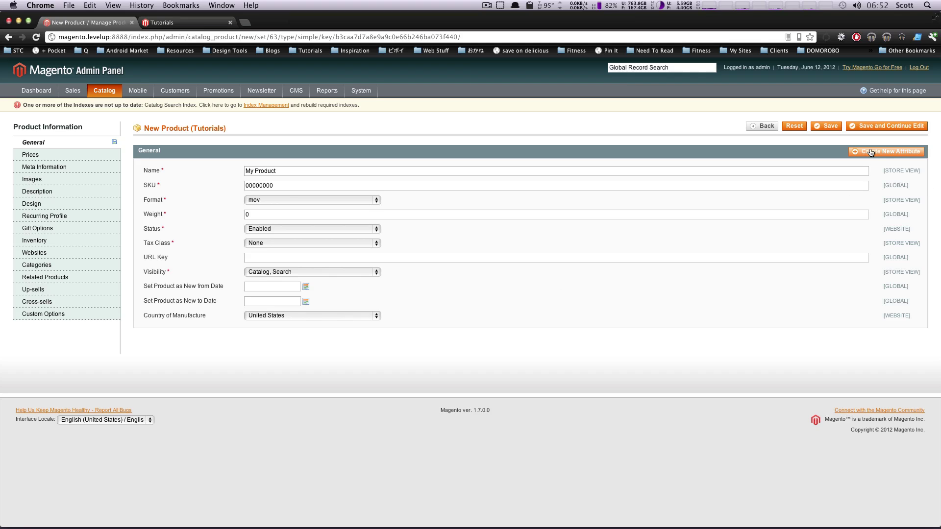
Enter 5.00 as the product price in the Prices section.
left_click(75, 154)
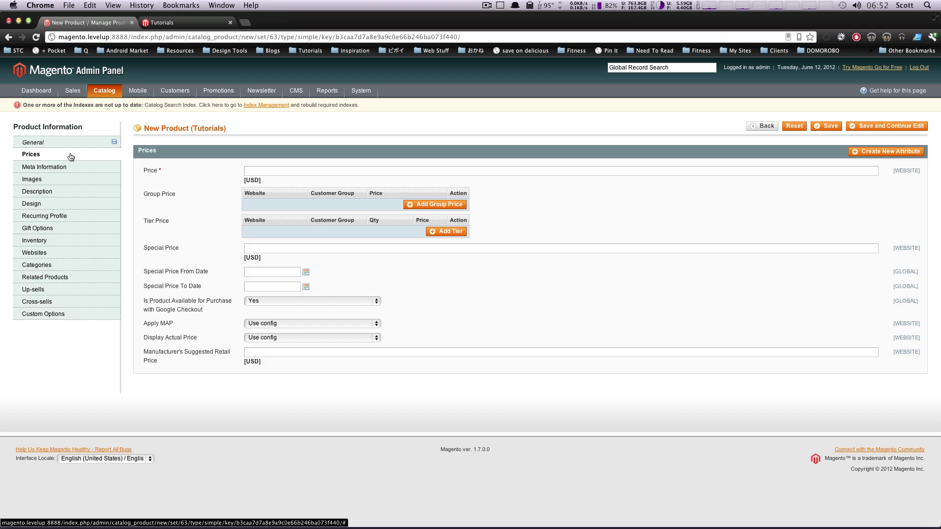
left_click(257, 167)
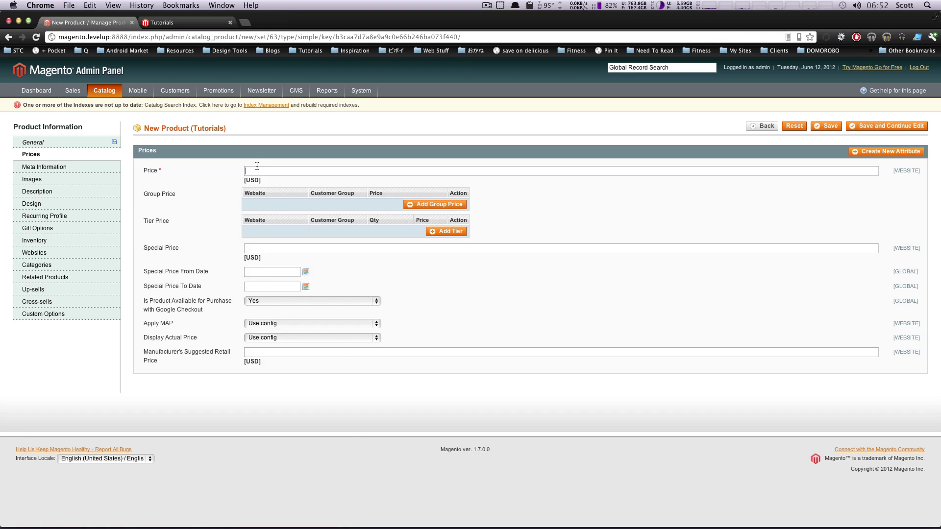
type("5.00")
left_click_drag(254, 171, 219, 164)
type("5.00")
left_click_drag(211, 208, 221, 239)
left_click(223, 241)
left_click(264, 273)
left_click(44, 167)
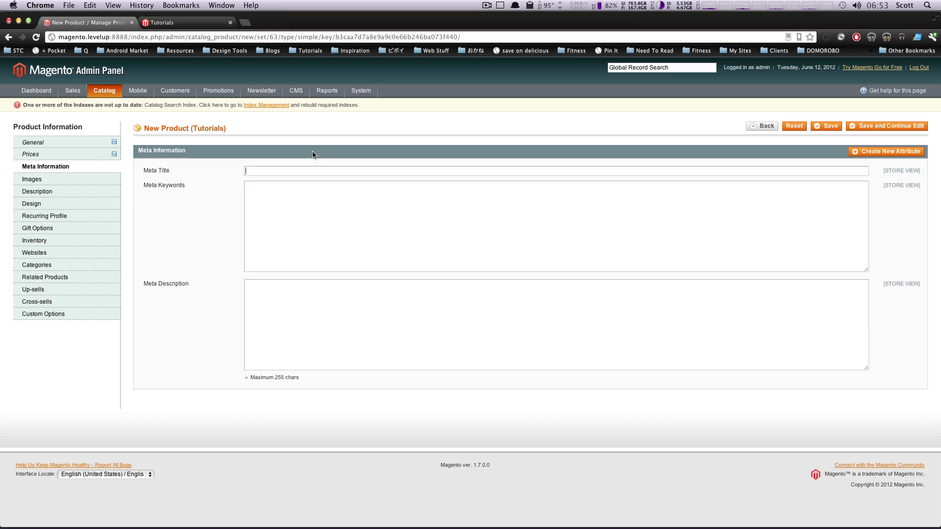
Type 'Tutorial' as meta title, then copy it into meta keywords and meta description.
type("Tutorial")
key("super+a")
key("super+c")
left_click(328, 206)
key("super+v")
left_click(358, 345)
key("super+v")
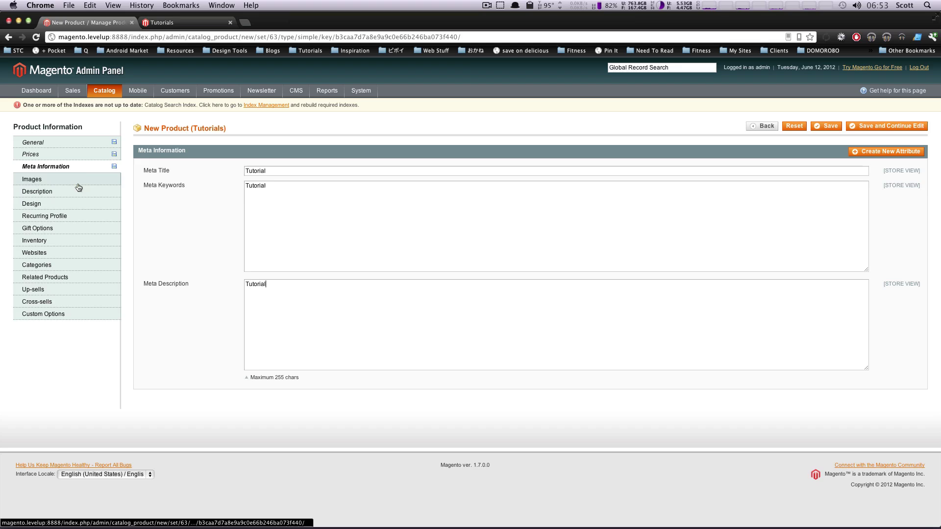
Upload the newest screenshot from the Desktop as a product image.
left_click(36, 180)
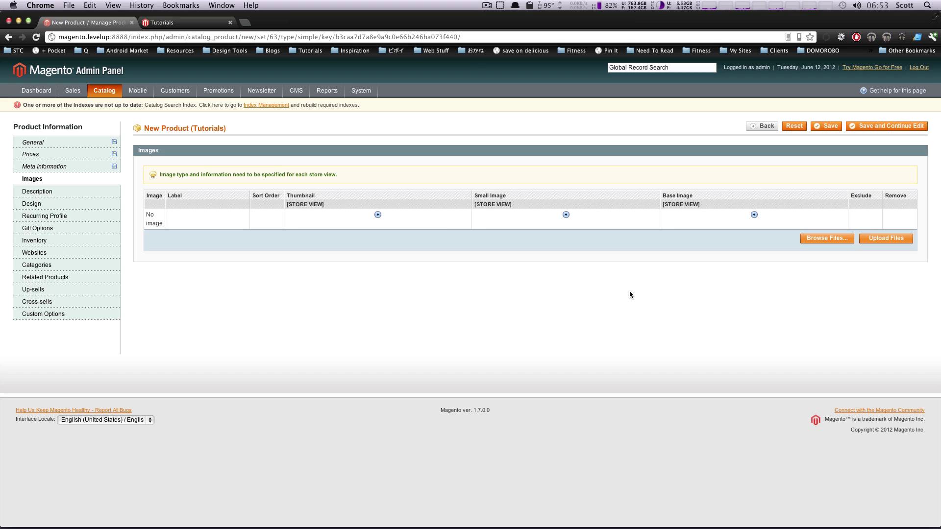
left_click_drag(336, 155, 553, 320)
left_click(831, 239)
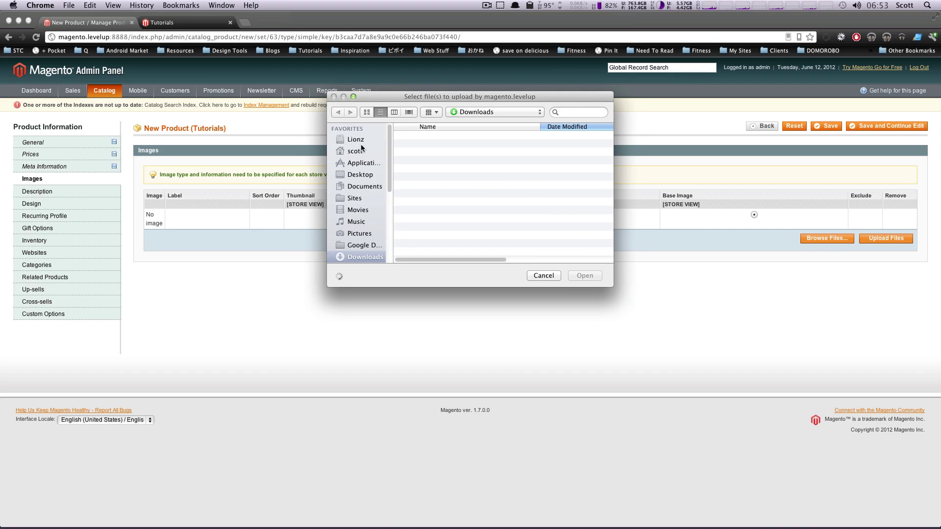
left_click(356, 151)
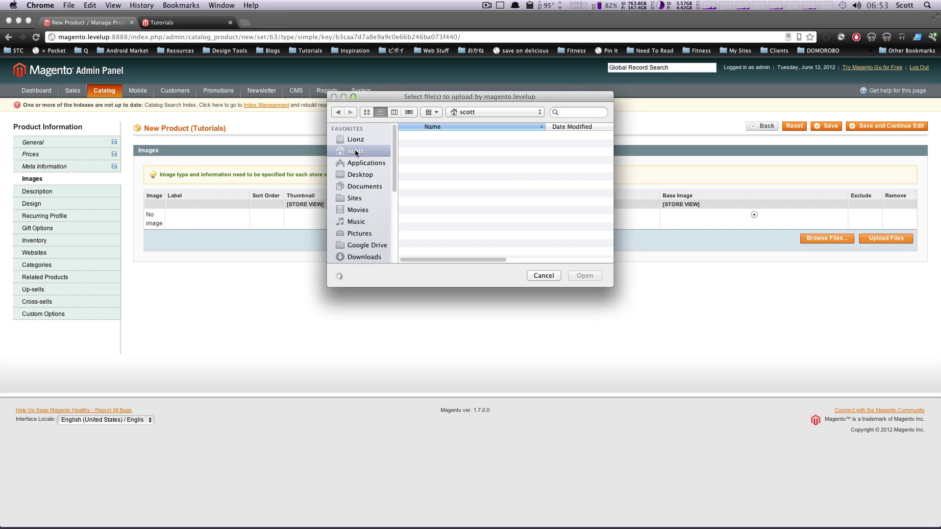
left_click(363, 174)
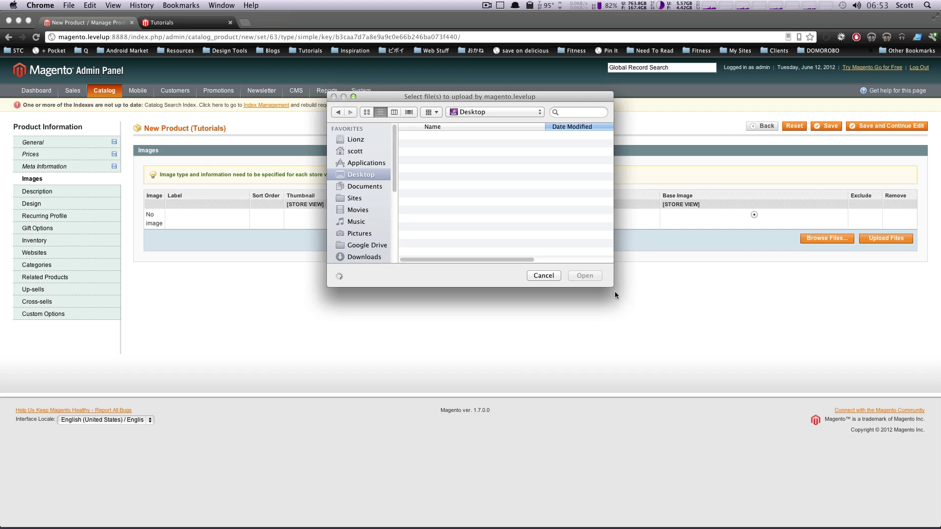
left_click_drag(612, 290, 717, 348)
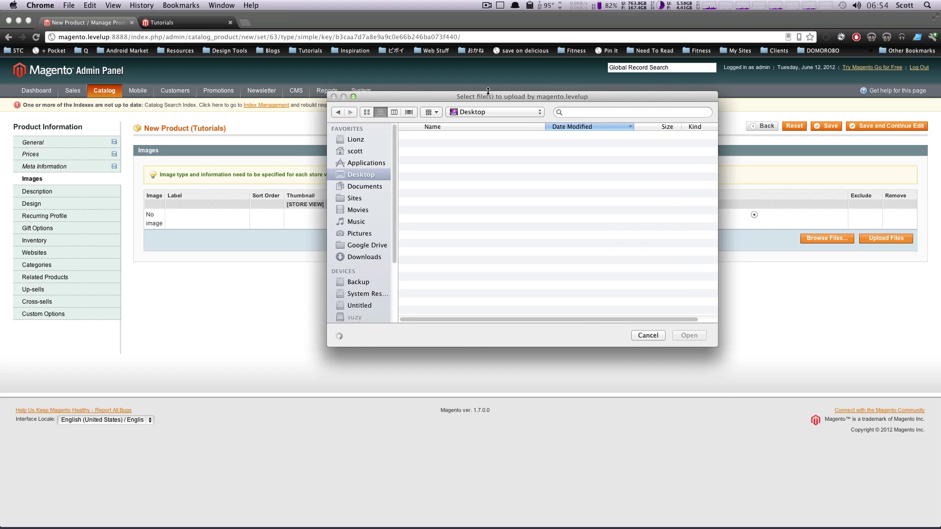
left_click_drag(488, 91, 476, 158)
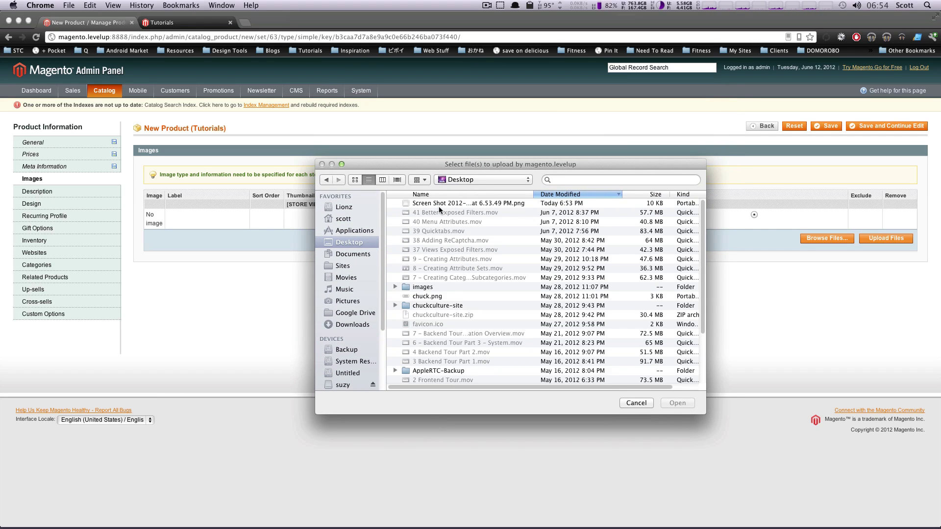
left_click(439, 205)
left_click(677, 403)
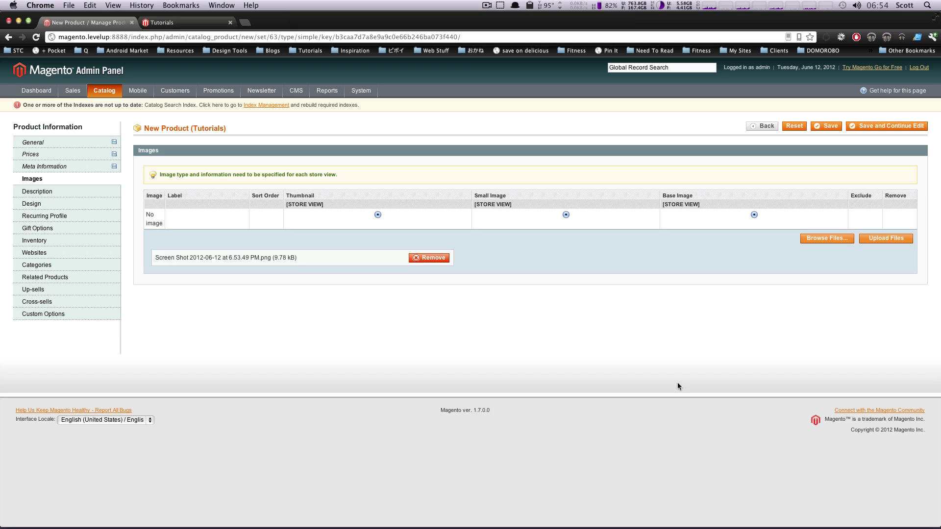
left_click(879, 239)
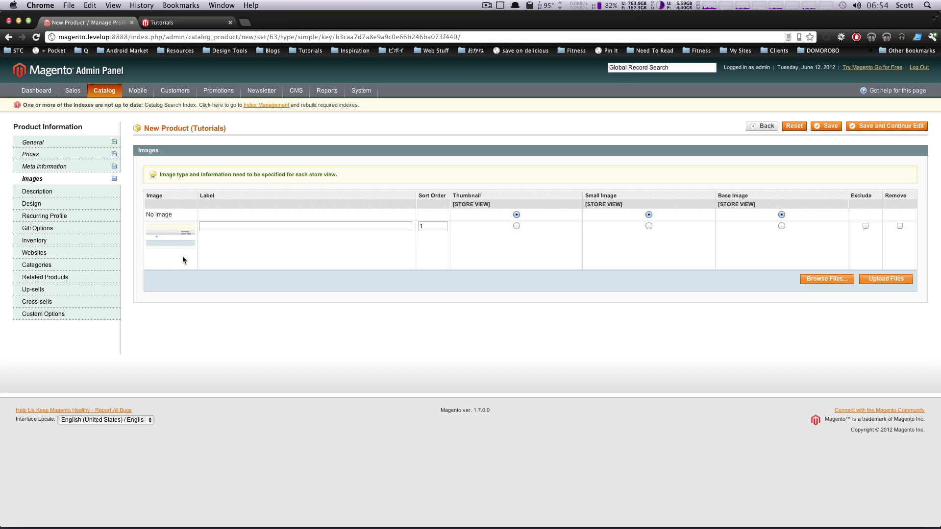
Label the image 'My Tut' and make it base, small and thumbnail image.
mouse_move(182, 256)
type("My Tu")
left_click_drag(220, 227, 201, 226)
left_click_drag(625, 195, 717, 201)
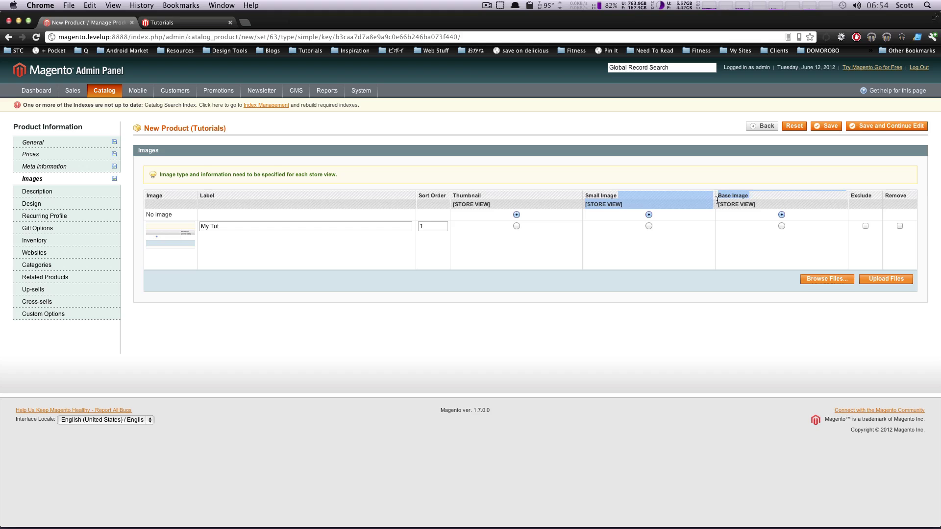
left_click(676, 228)
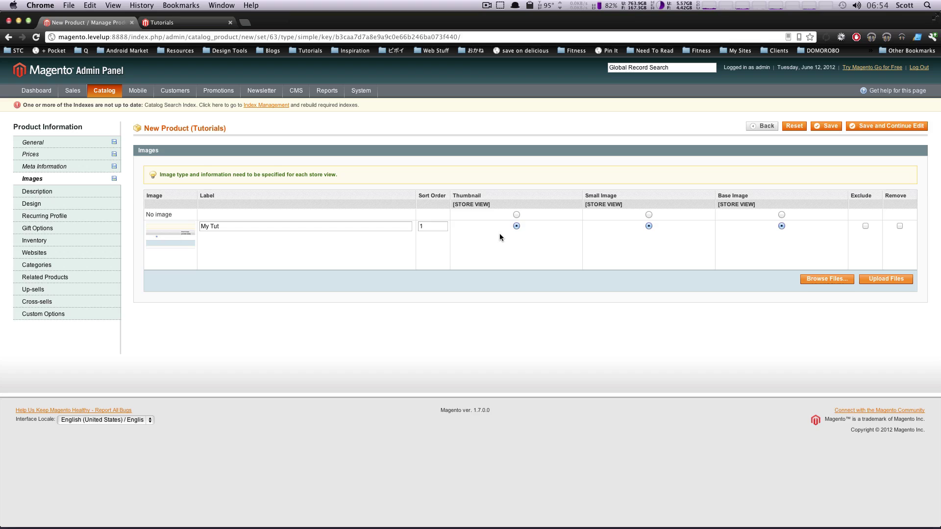
left_click_drag(487, 197, 473, 193)
Enter 'dsfg sdfg…' placeholder text as description and paste it into short description.
left_click(94, 195)
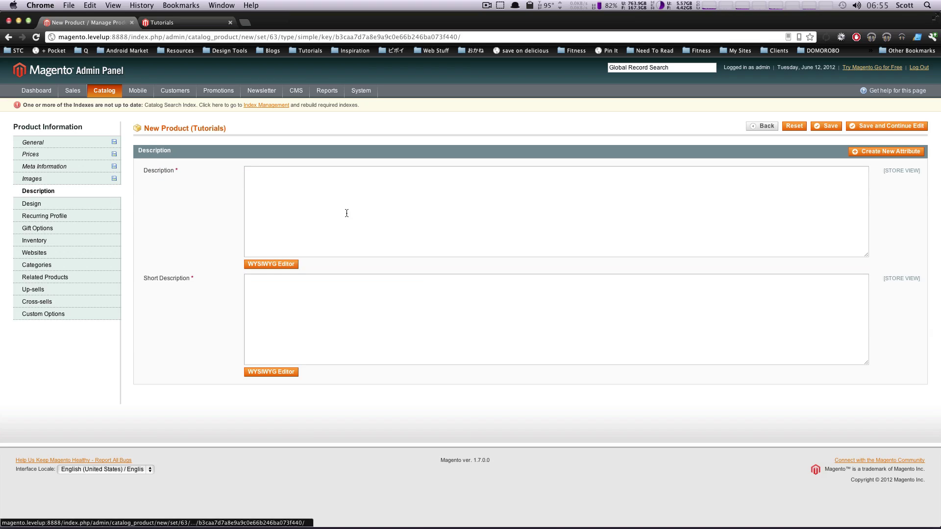
left_click(347, 213)
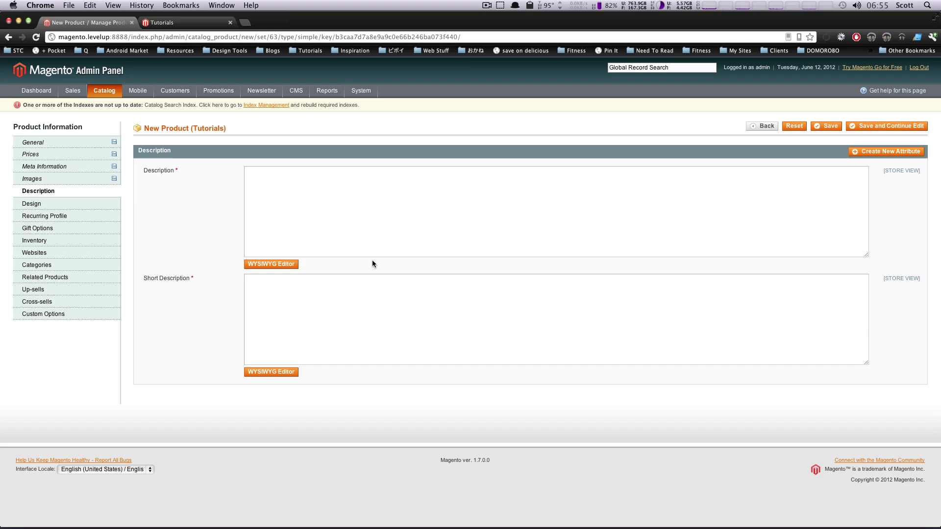
type("dsfg sdfg xdfg sdfg sdfg sdfg sdfg sdfg sdfg sdfg")
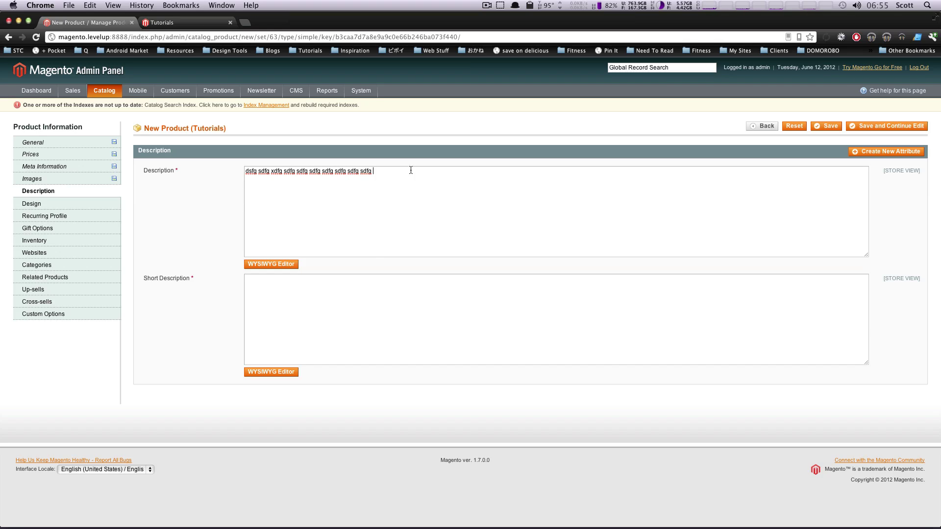
left_click_drag(410, 170, 244, 169)
key("ctrl+c")
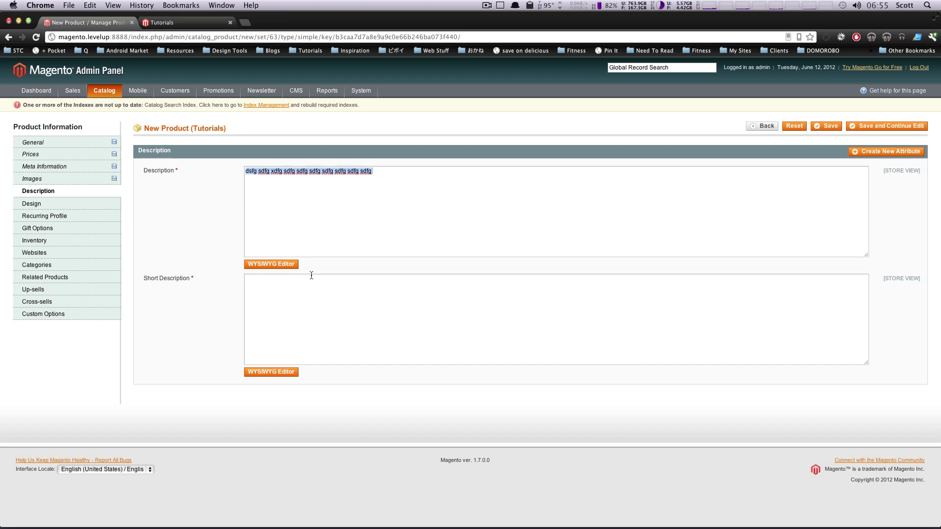
left_click(311, 277)
key("ctrl+v")
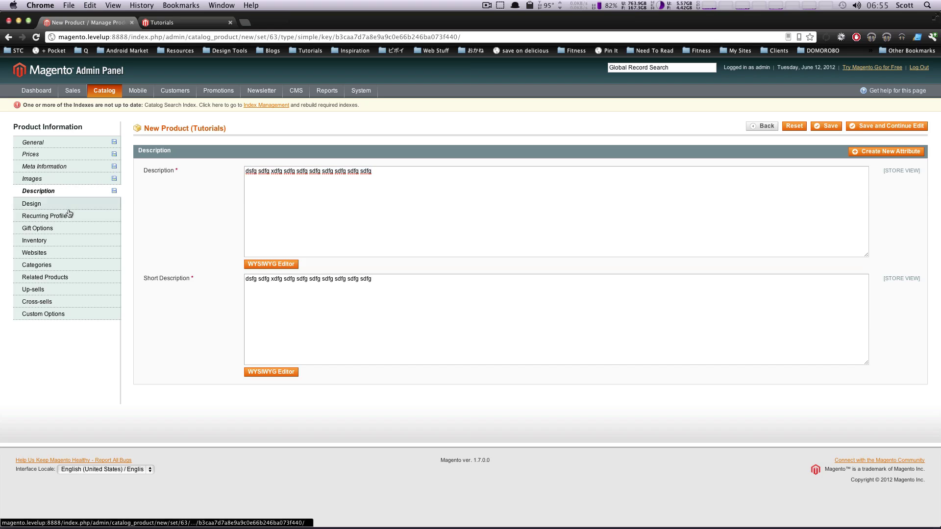
left_click(288, 266)
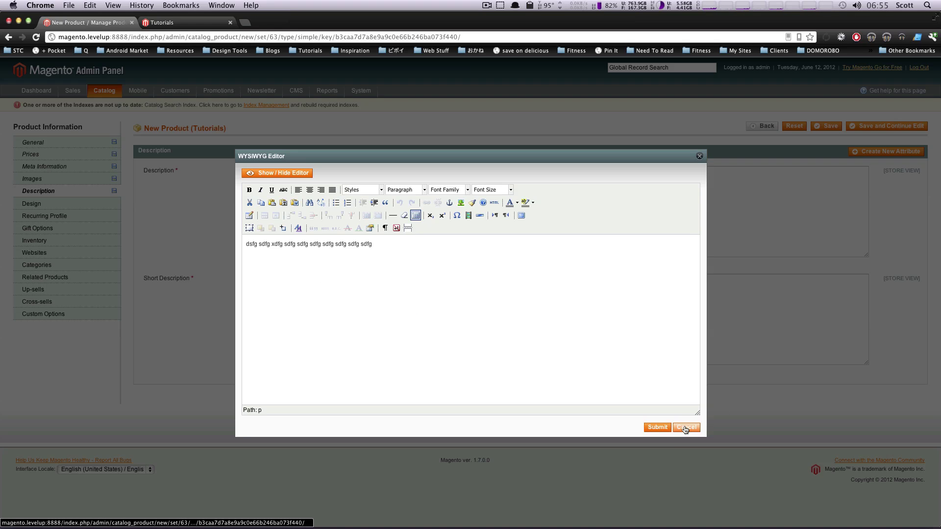
left_click(680, 425)
Leave Custom Design unchanged, then view the Recurring Profile and Gift Options sections.
left_click(32, 204)
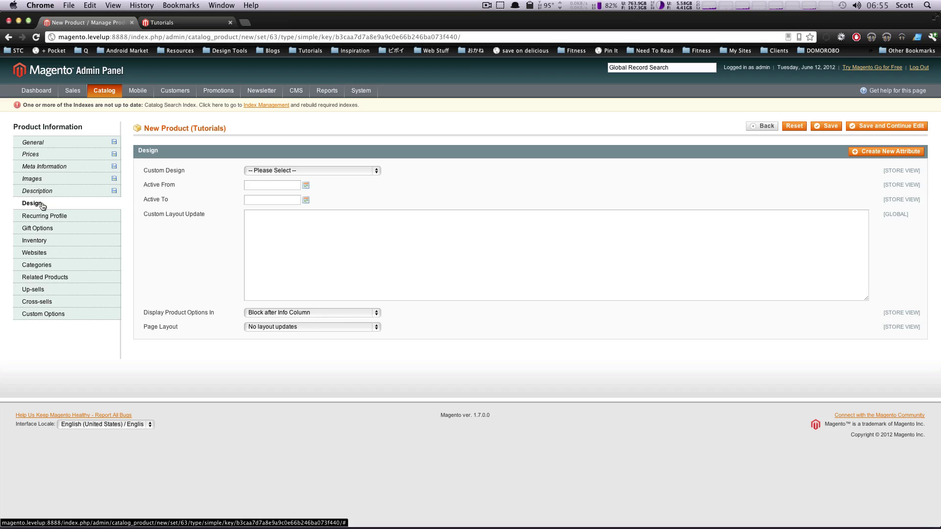
left_click(305, 170)
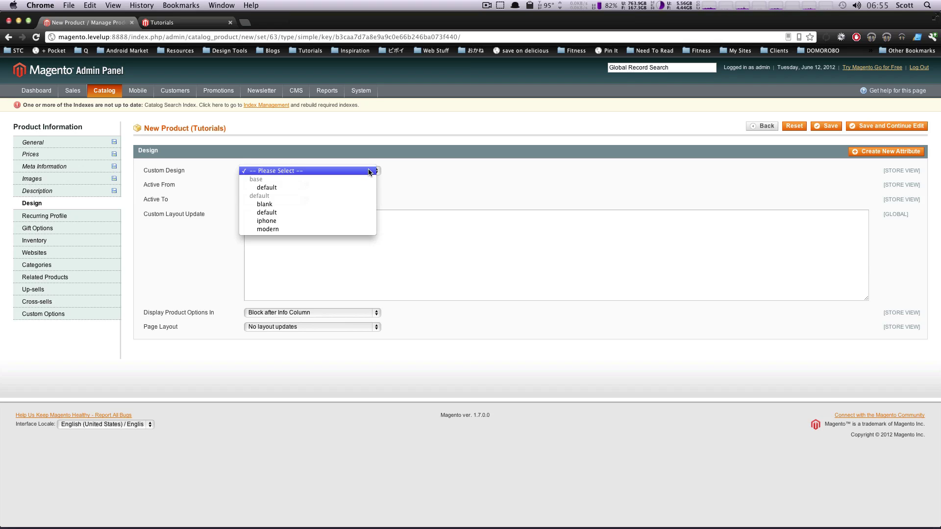
left_click(410, 170)
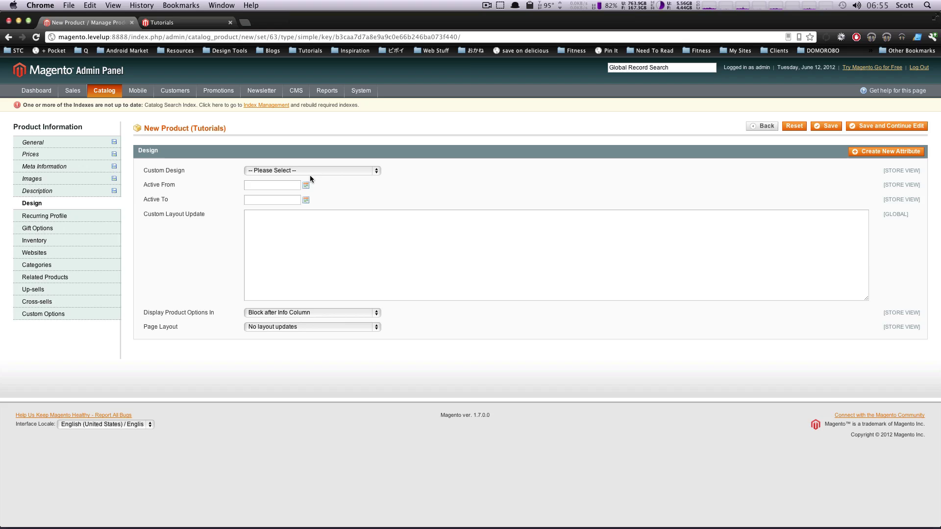
left_click(67, 217)
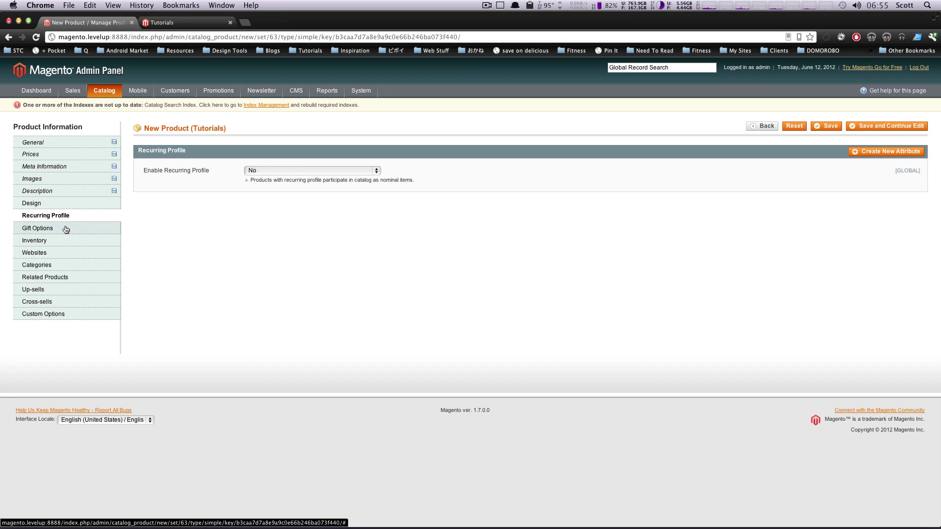
left_click(65, 229)
Set the product's inventory quantity to 10000 and Stock Availability to In Stock.
left_click(67, 244)
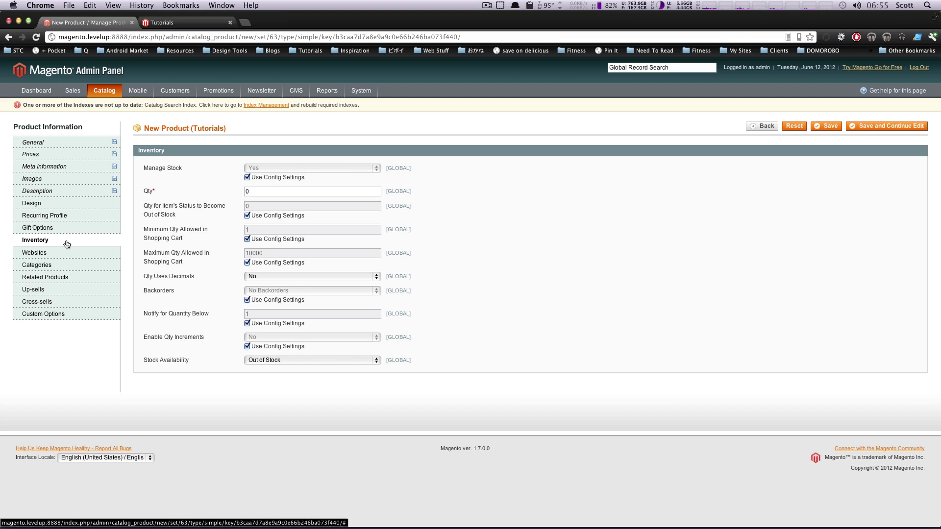
left_click_drag(260, 194, 181, 191)
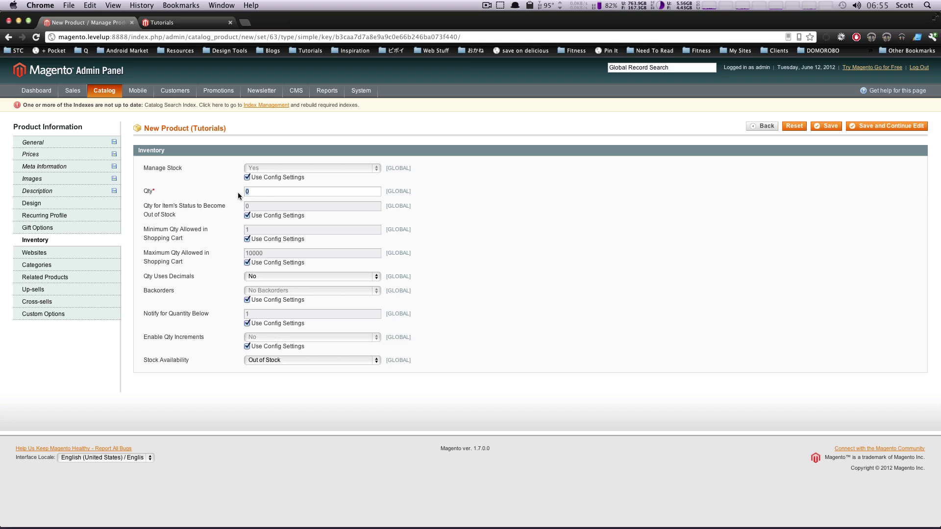
type("10000")
left_click(266, 359)
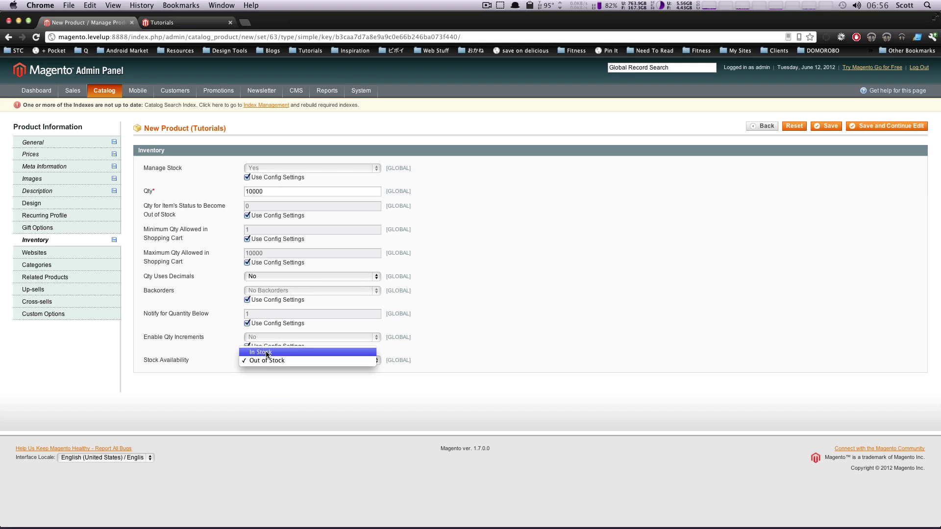
left_click(266, 353)
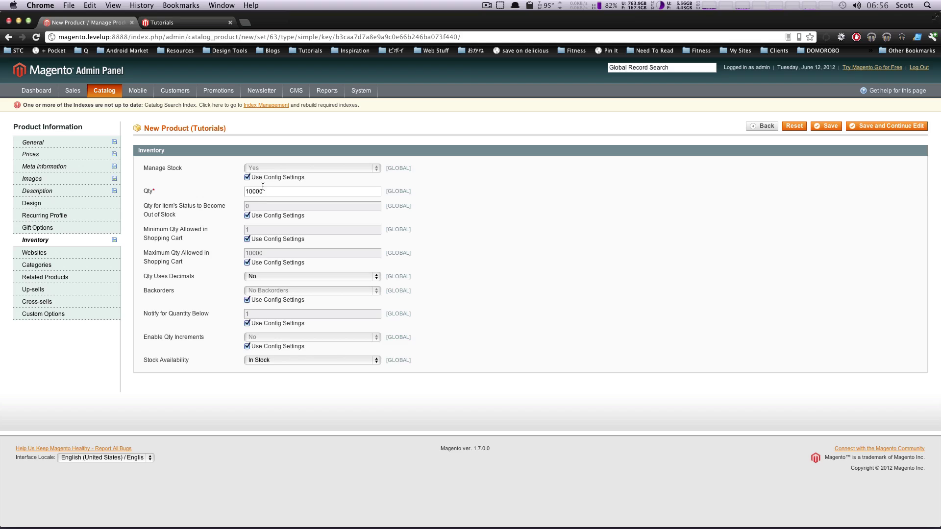
left_click(70, 241)
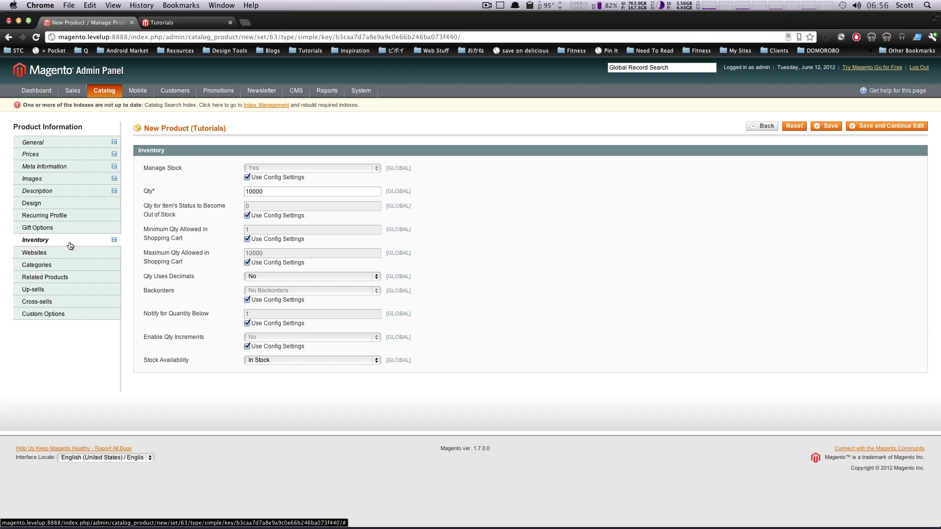
Assign the product to Main Website and tick the Tutorials category.
left_click(71, 258)
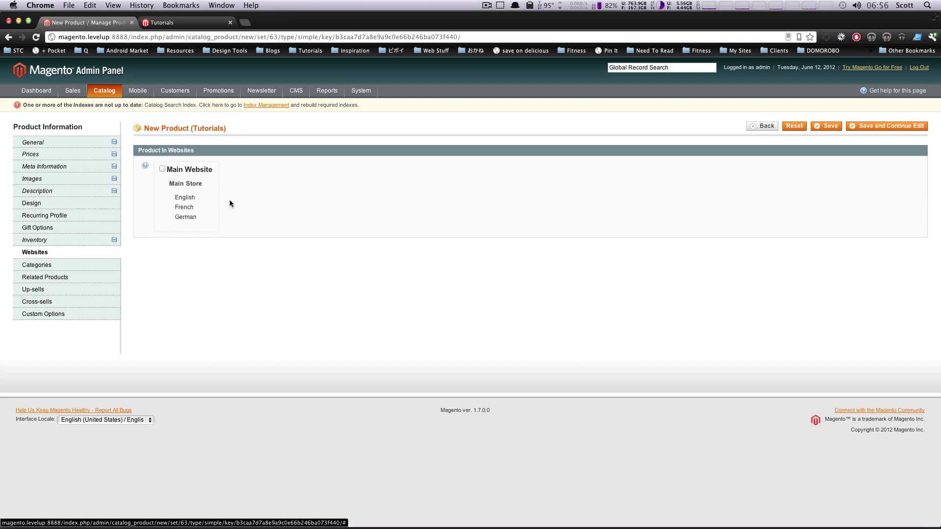
left_click(163, 169)
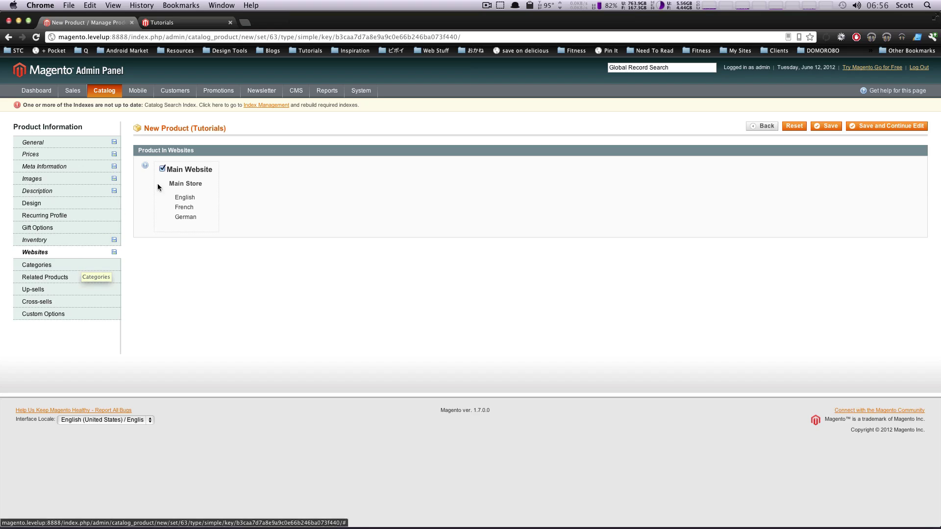
left_click(51, 269)
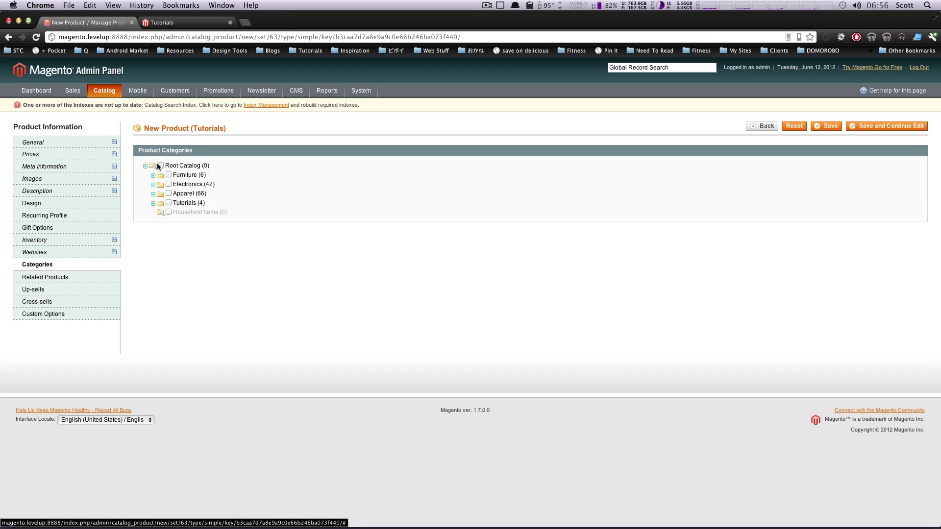
left_click(167, 203)
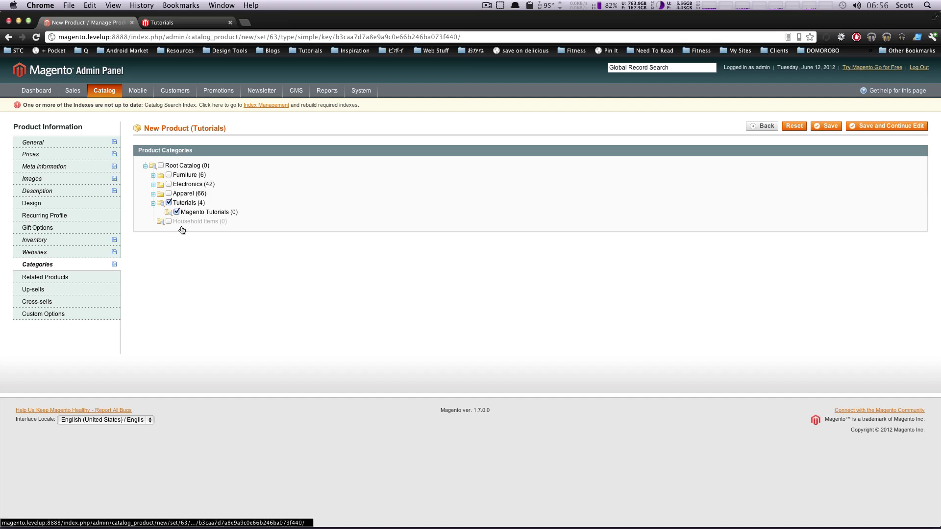
Mark HTC Touch Diamond and My Computer as related products.
left_click(62, 280)
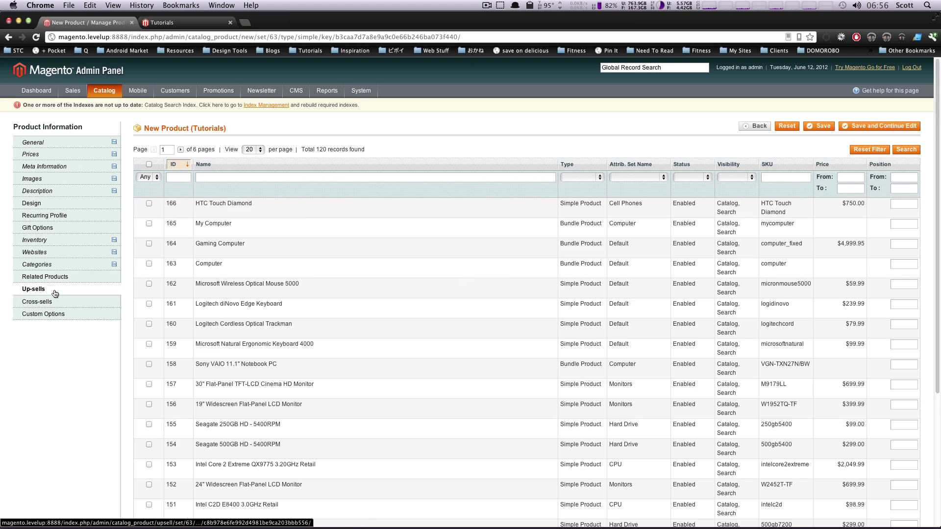
left_click(149, 204)
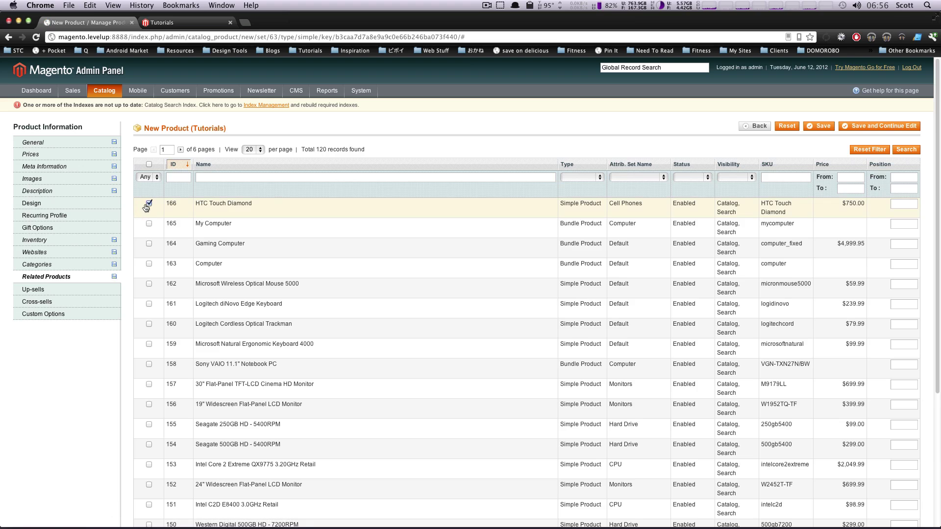
left_click(148, 223)
Add My Computer, Gaming Computer, Wireless Optical Mouse 5000 and diNovo Edge Keyboard as cross-sells.
left_click(98, 290)
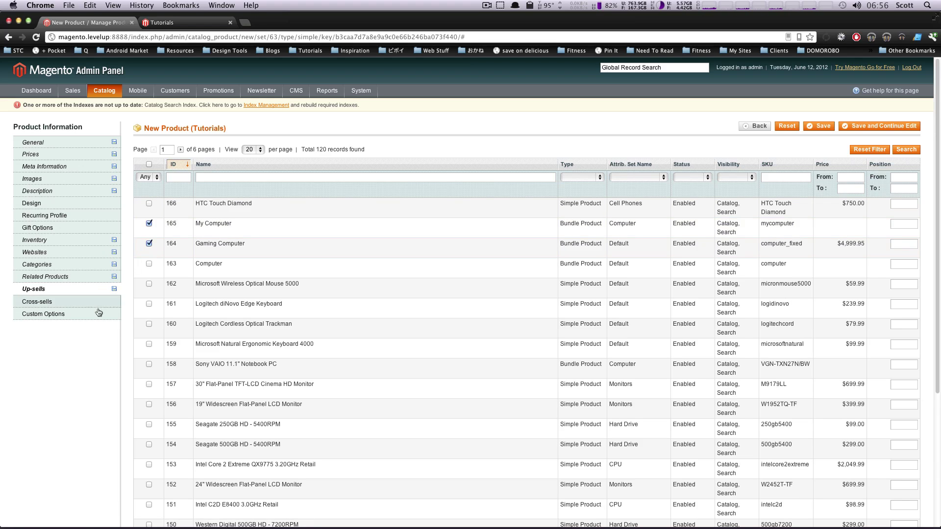
left_click(93, 302)
left_click(142, 237)
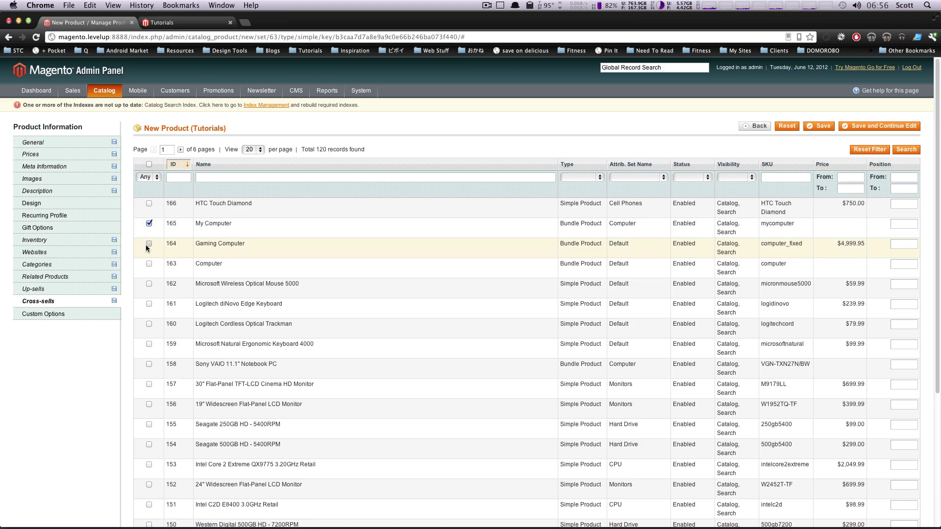
left_click(146, 245)
left_click(149, 285)
left_click(149, 304)
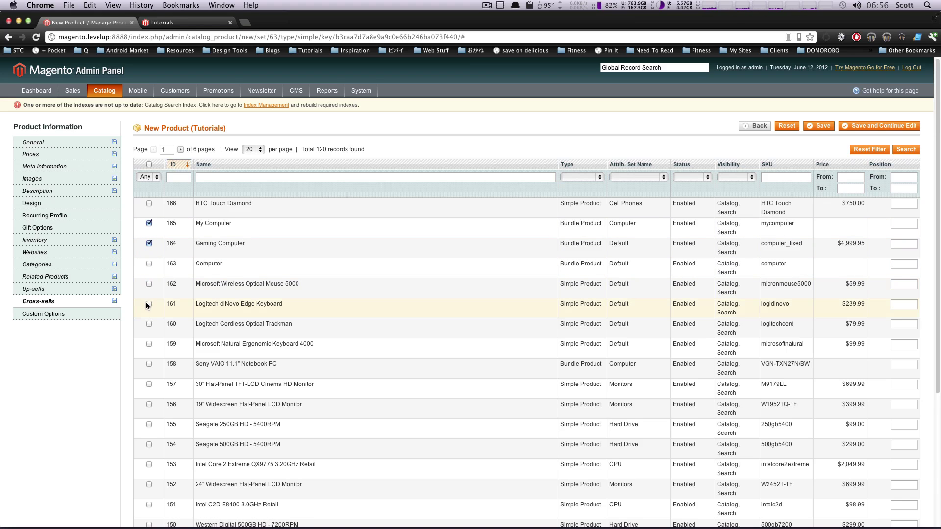
left_click(44, 316)
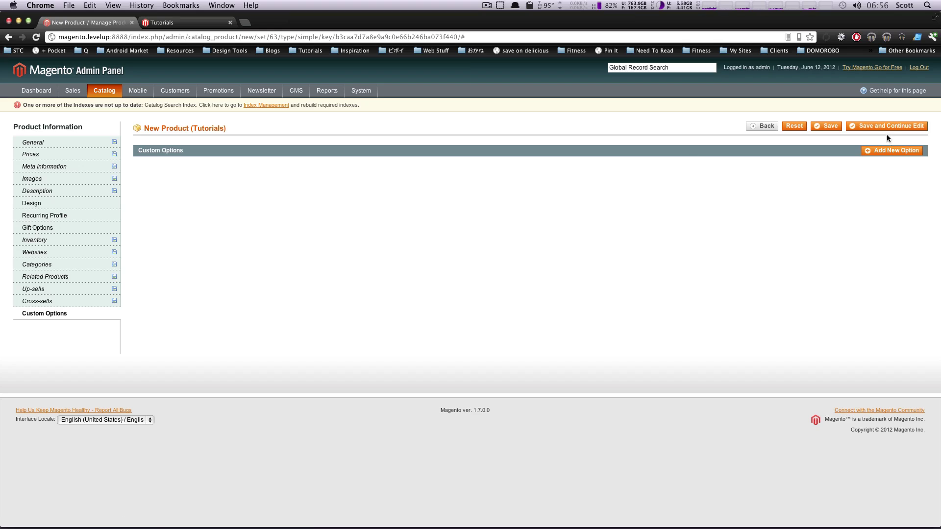
Save My Product and return to the Manage Products list.
left_click(834, 127)
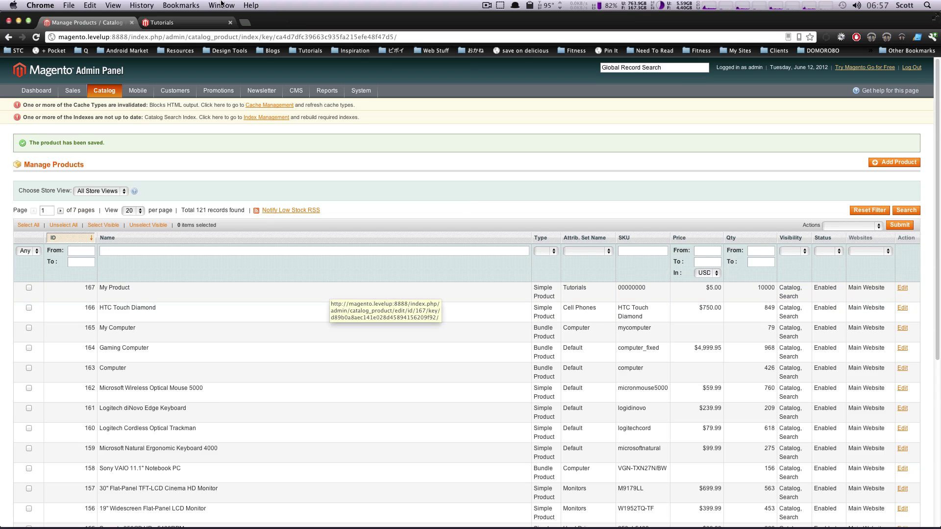
Reload the Tutorials storefront category so My Product is listed.
left_click(162, 22)
scroll(447, 226, "down", 3)
scroll(447, 227, "up", 1)
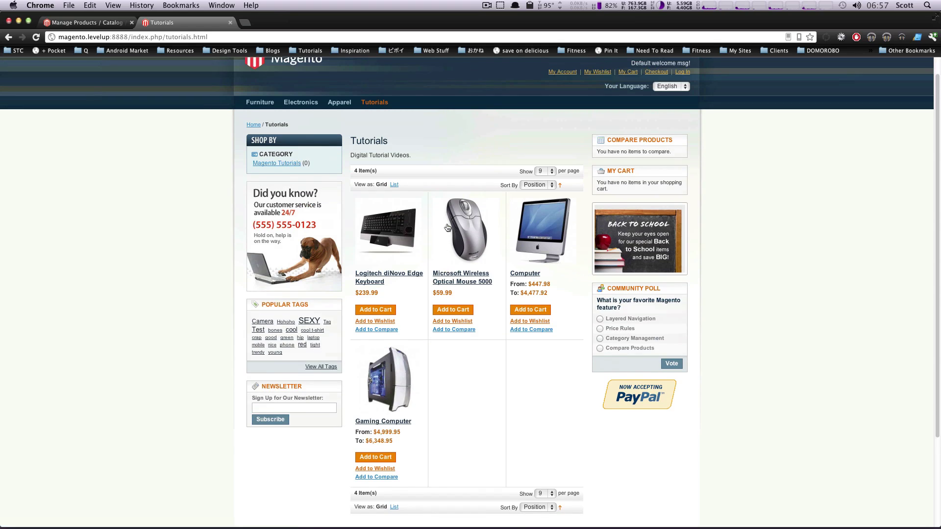
key("super+r")
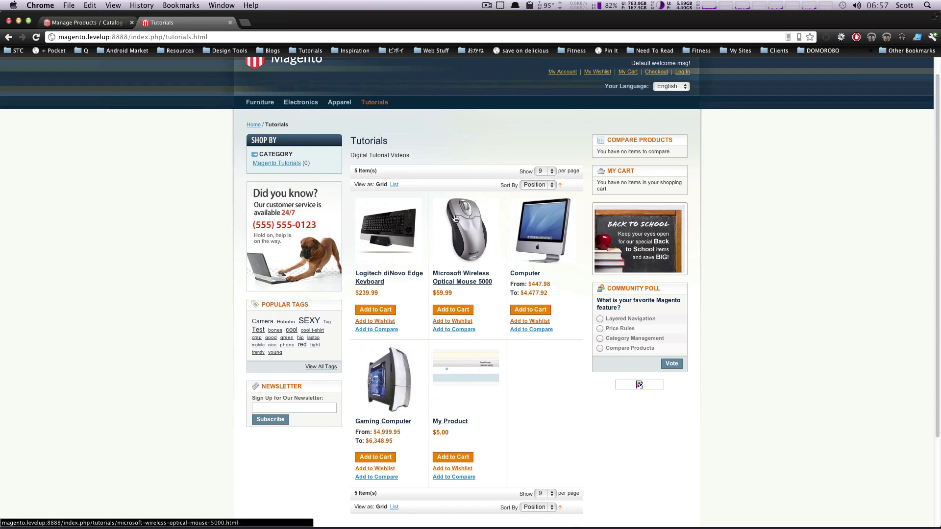
scroll(459, 371, "down", 1)
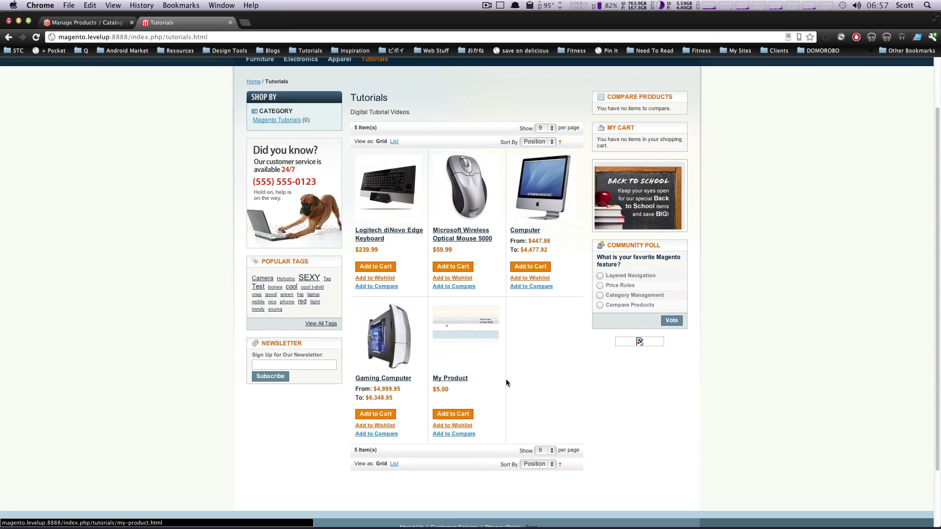
Open the My Product page and add one unit to the shopping cart.
left_click(445, 381)
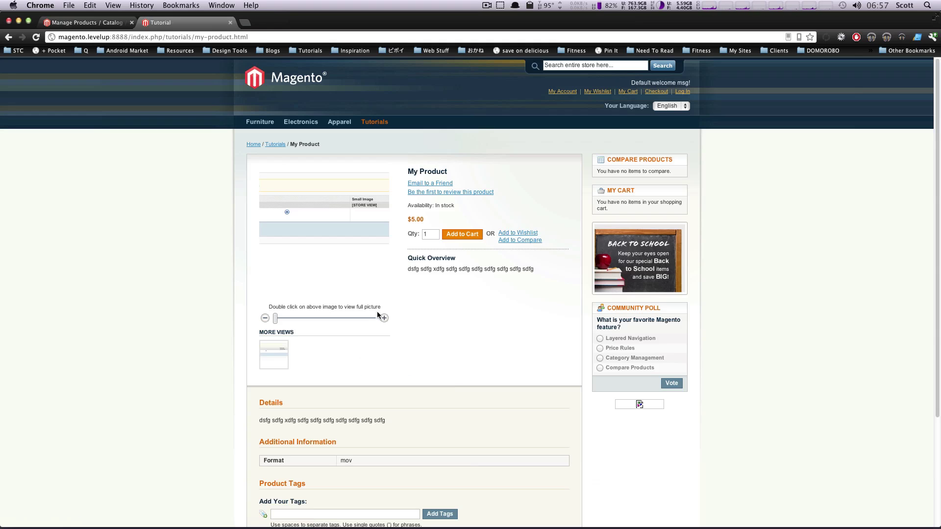
mouse_move(280, 322)
left_mouse_down()
mouse_move(319, 319)
mouse_move(275, 319)
left_mouse_up()
left_click(266, 319)
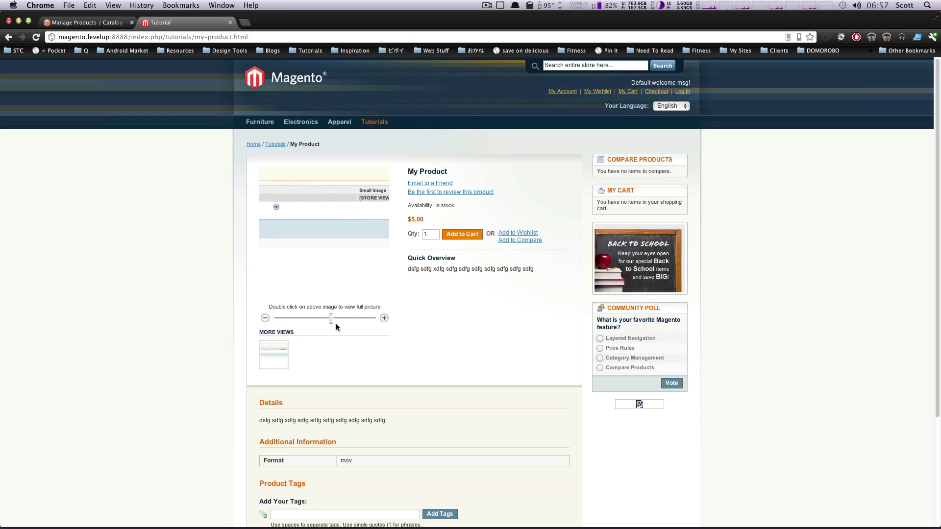
double_click(428, 234)
scroll(496, 261, "down", 3)
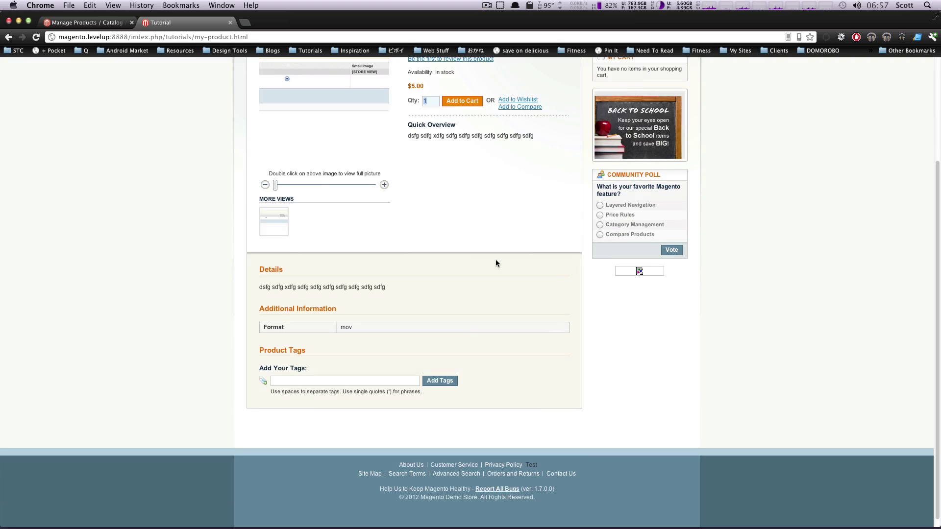
scroll(496, 260, "up", 2)
scroll(485, 274, "down", 1)
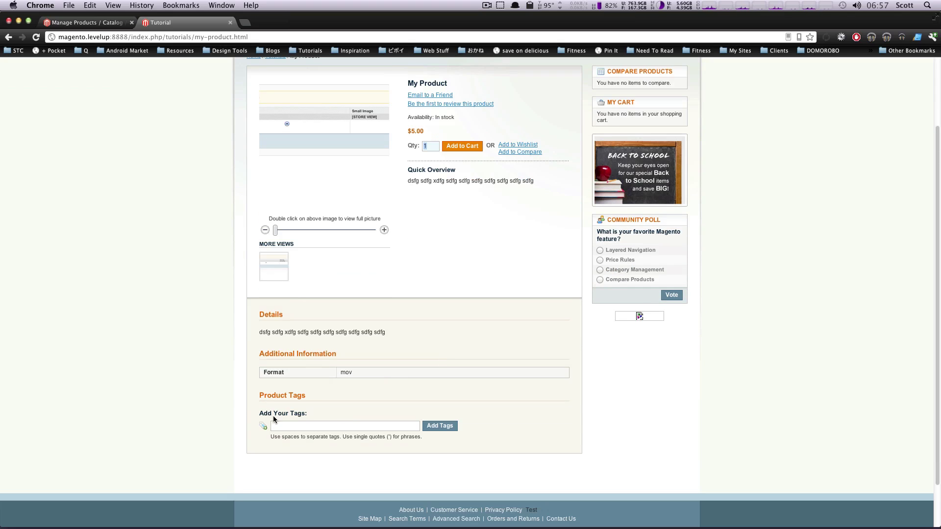
left_click(285, 425)
scroll(448, 245, "up", 2)
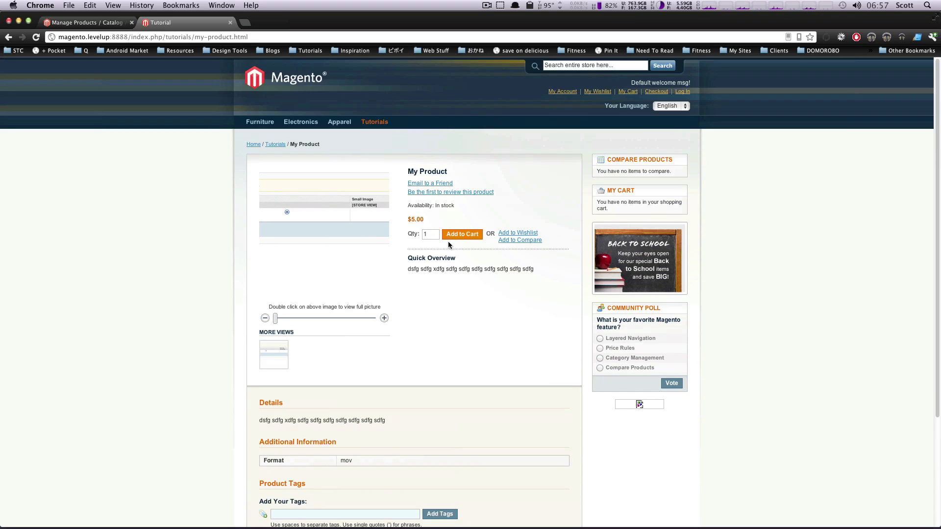
left_click(463, 239)
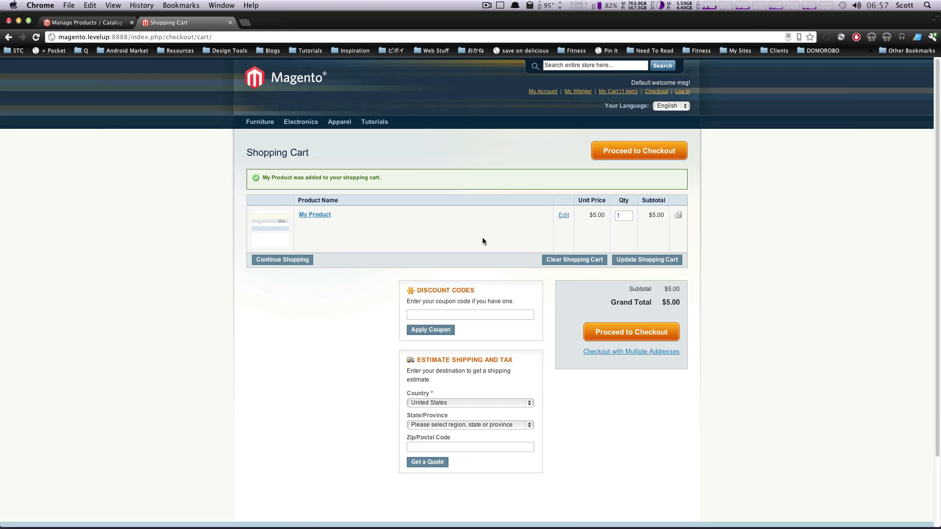
Go back to the admin Manage Products browser tab.
left_click(82, 23)
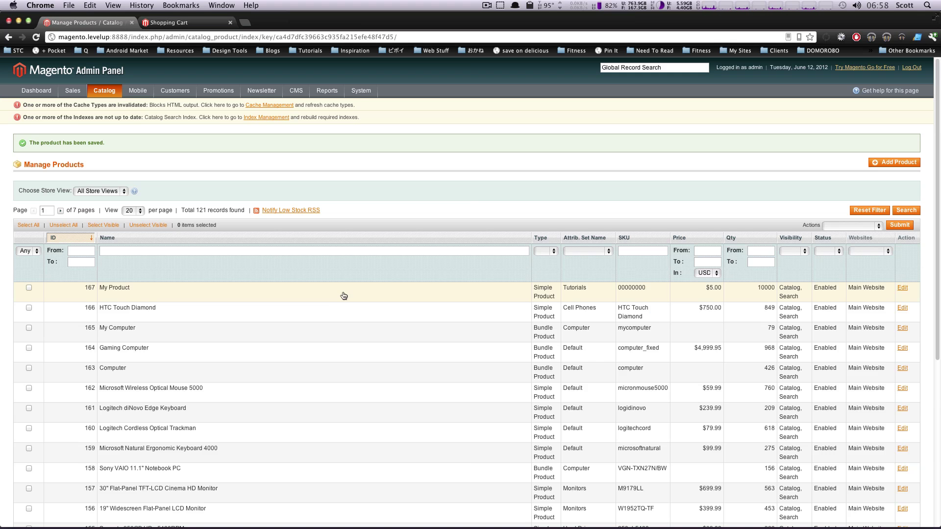